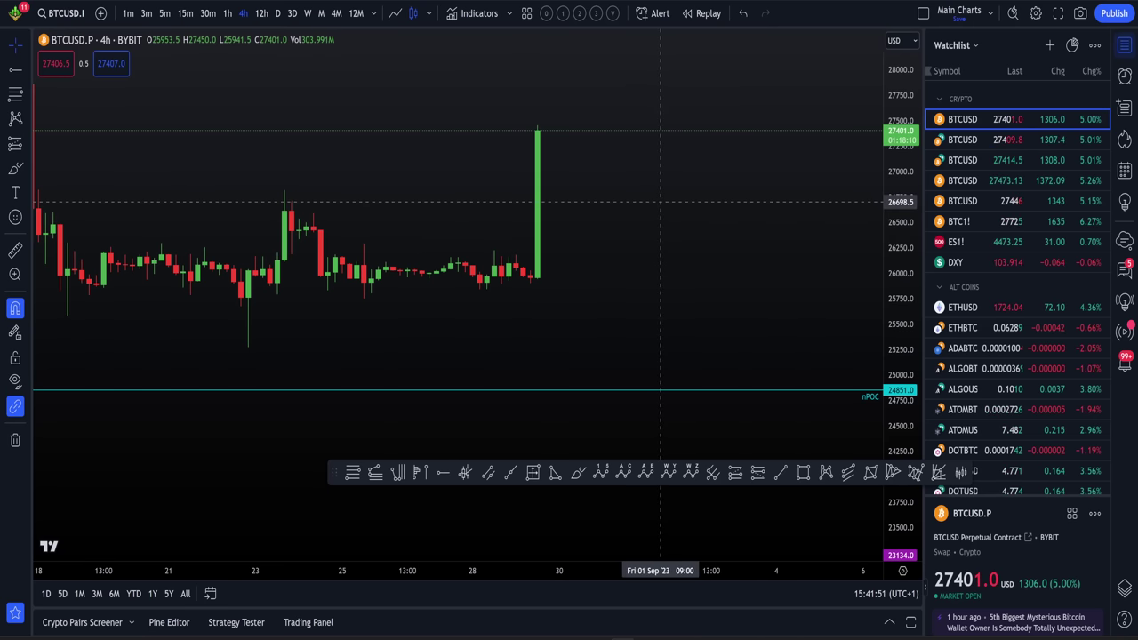
# Step: Examine the recent price range and latest rally on the BTCUSD.P 4-hour chart, including the wider August context
pyautogui.moveTo(660, 201); pyautogui.dragTo(655, 203)
pyautogui.hscroll(-2, 623, 213)
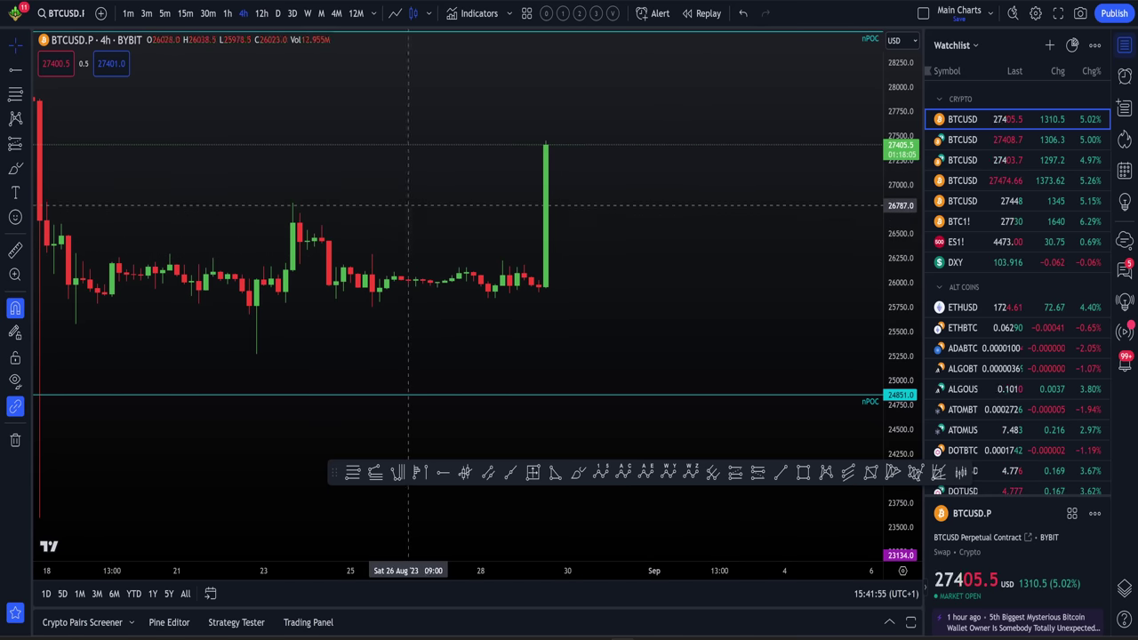
pyautogui.scroll(-3, 245, 238)
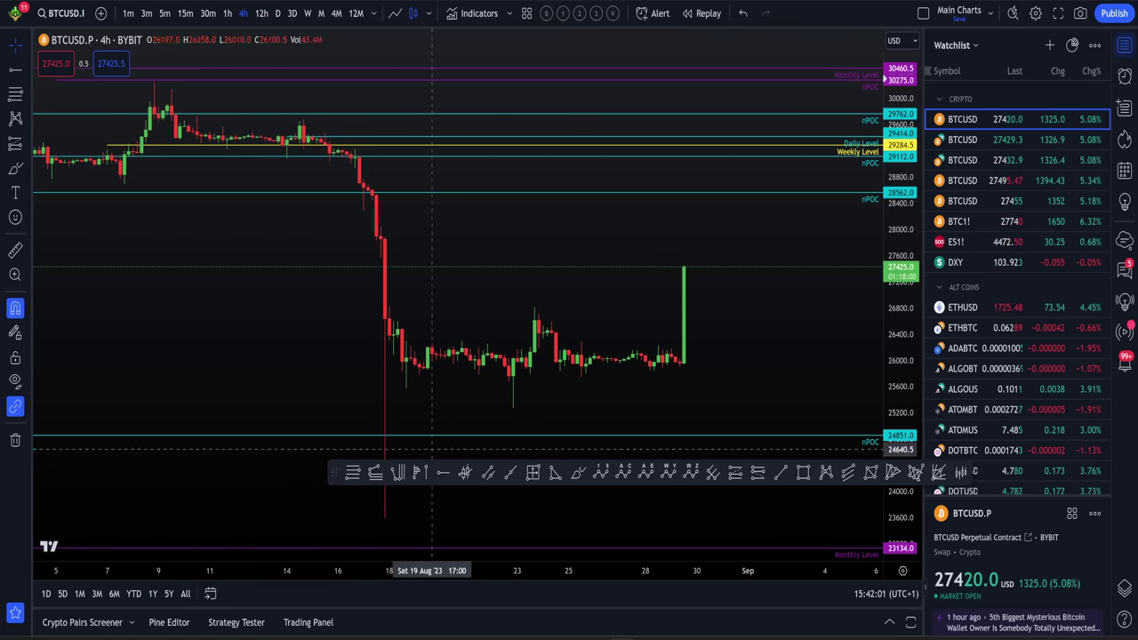
pyautogui.scroll(3, 418, 391)
pyautogui.moveTo(422, 373); pyautogui.dragTo(386, 359)
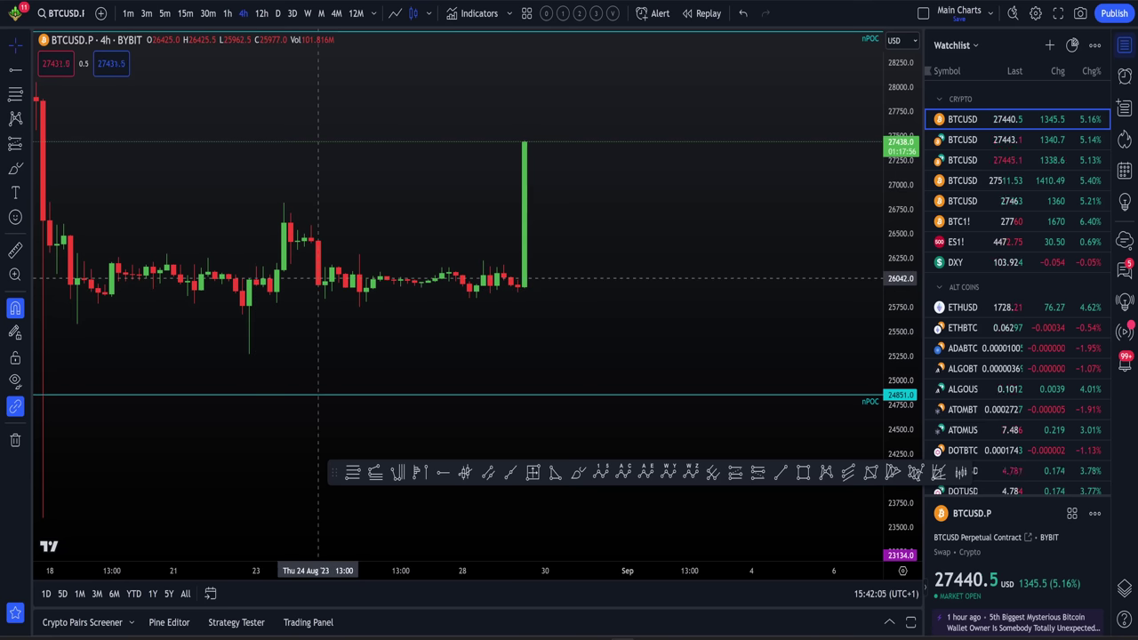
pyautogui.scroll(1, 318, 277)
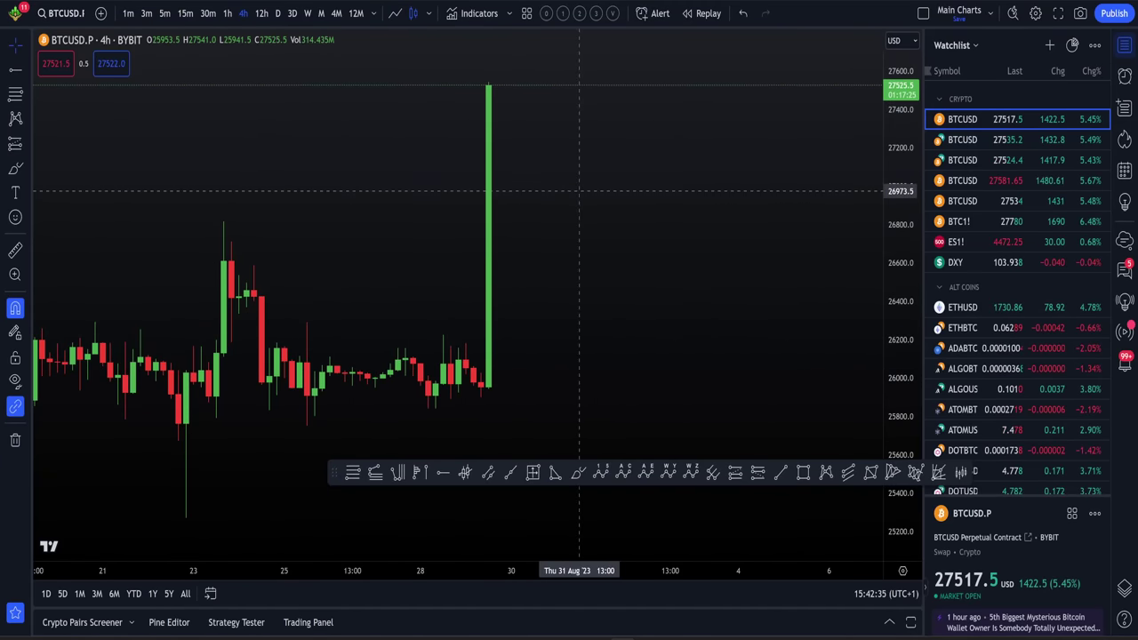
# Step: Switch to the BTCUSD delta cluster footprint chart to check the rally's order flow, and return to the TradingView price chart
pyautogui.click(287, 637)
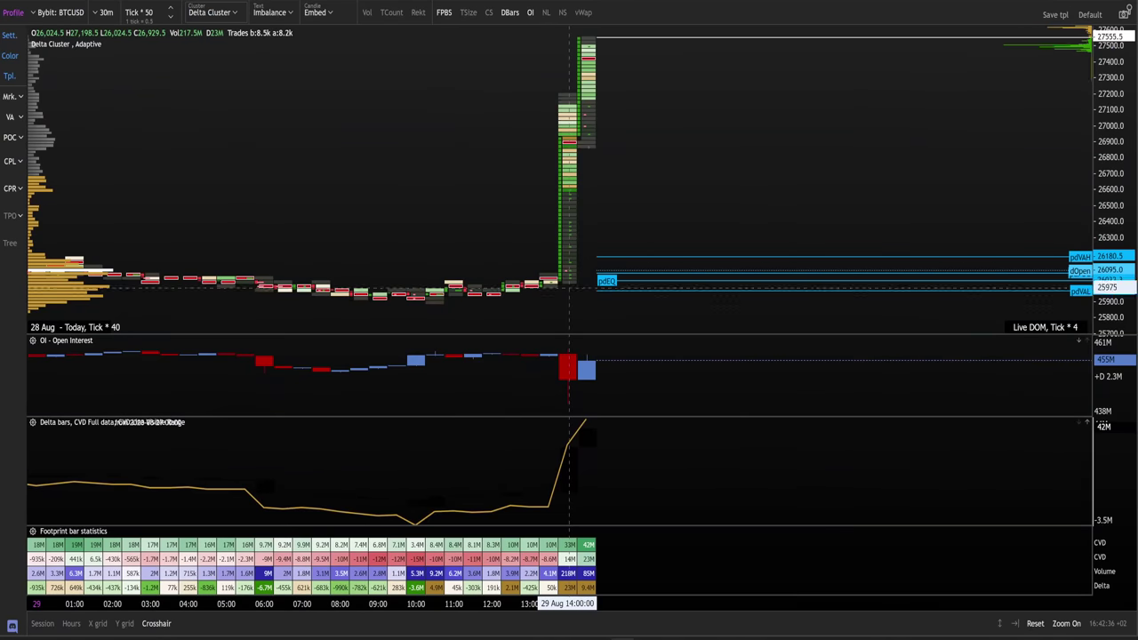
pyautogui.hotkey('alt', 'Tab')
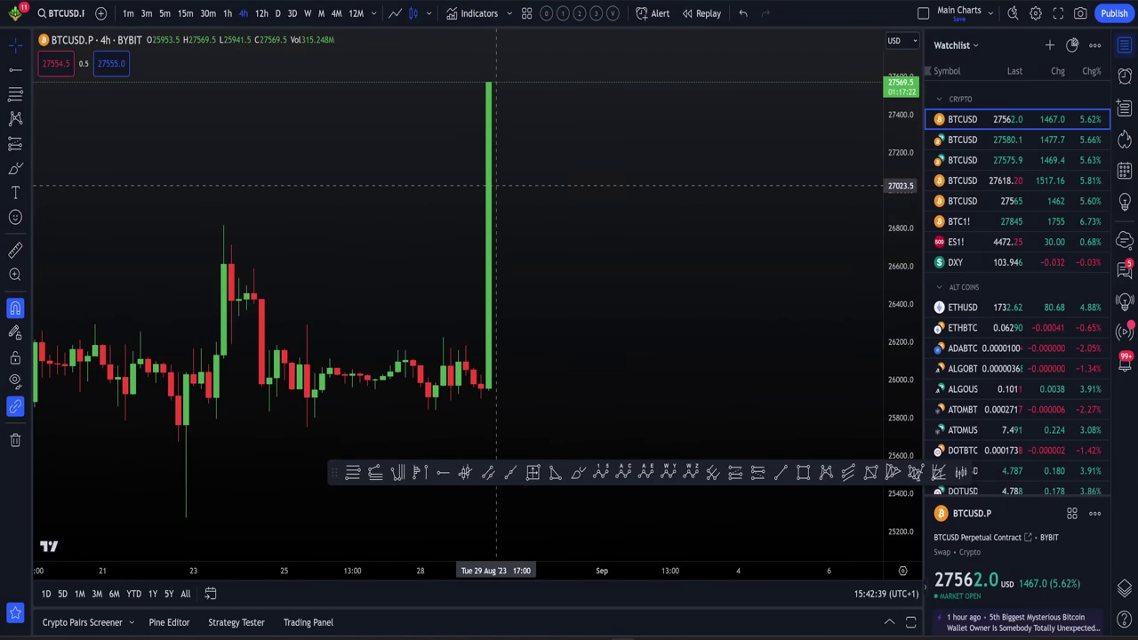
# Step: Compare the latest 4-hour BTCUSD.P rally candle with the mid-August sell-off and the marked levels above it
pyautogui.scroll(-1, 597, 254)
pyautogui.moveTo(586, 290); pyautogui.dragTo(652, 303)
pyautogui.scroll(1, 587, 298)
pyautogui.scroll(1, 640, 306)
pyautogui.scroll(-1, 594, 339)
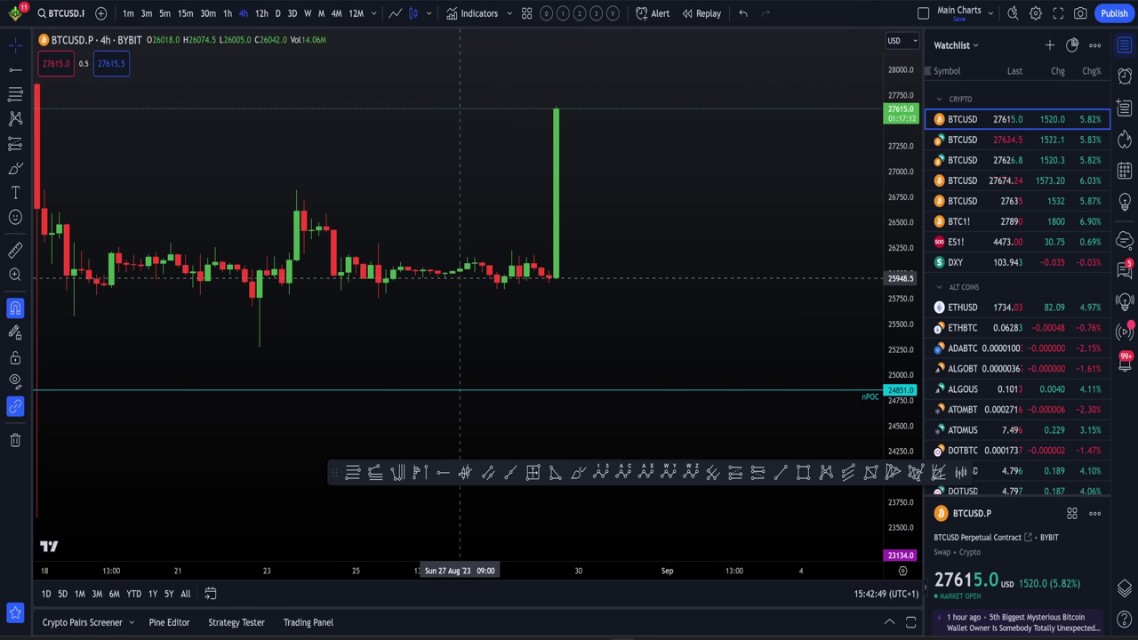
pyautogui.scroll(-5, 510, 283)
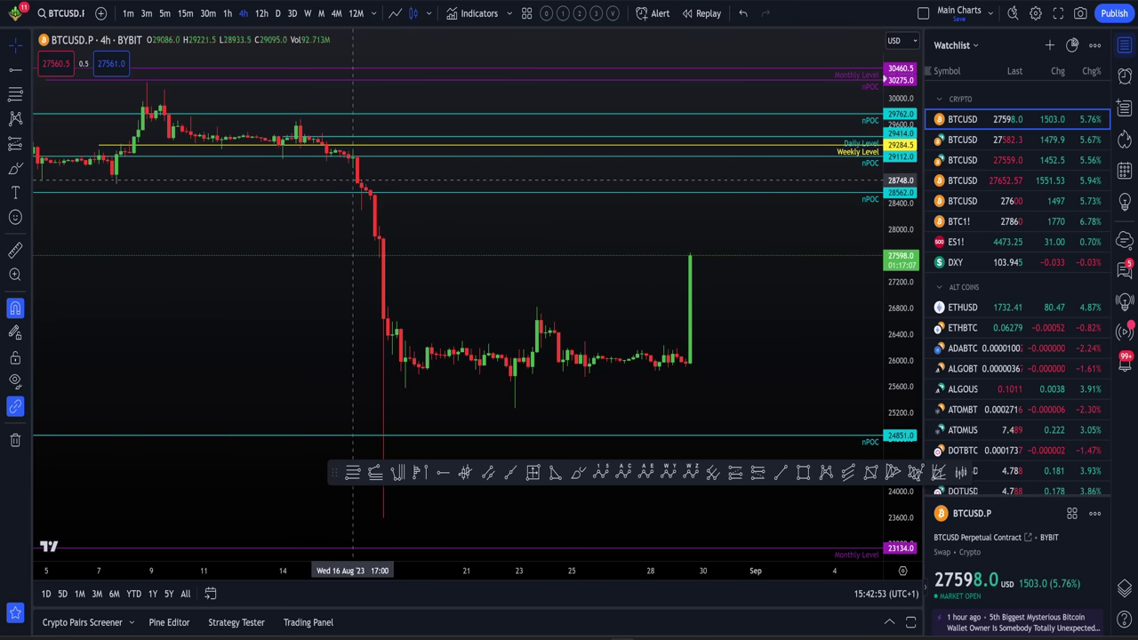
pyautogui.scroll(4, 356, 187)
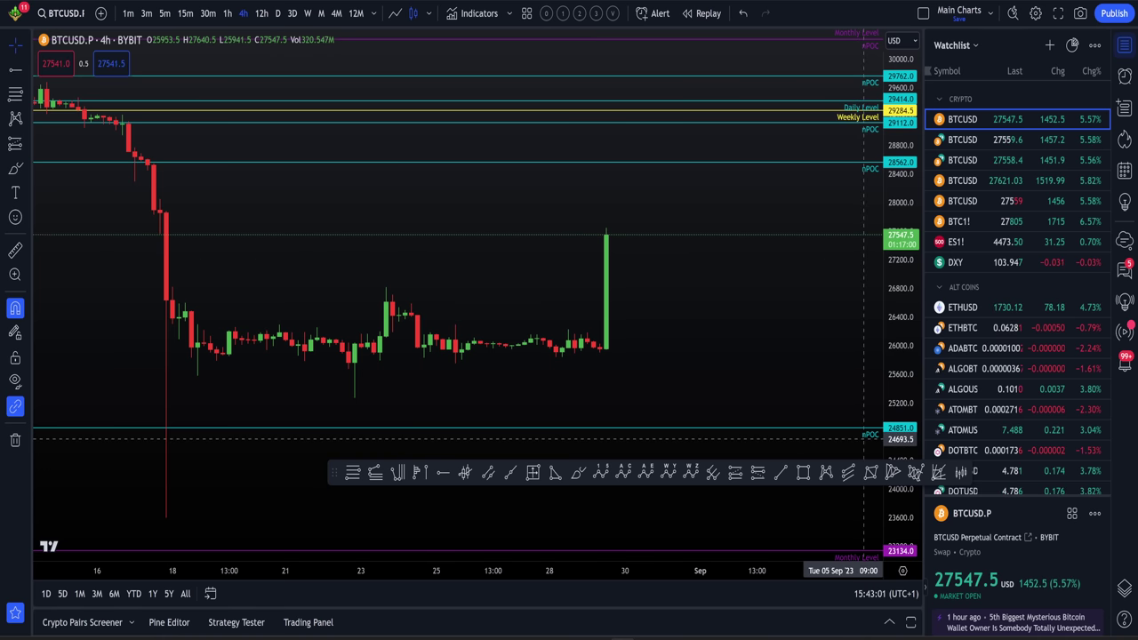
pyautogui.scroll(2, 712, 356)
pyautogui.moveTo(699, 353); pyautogui.dragTo(664, 345)
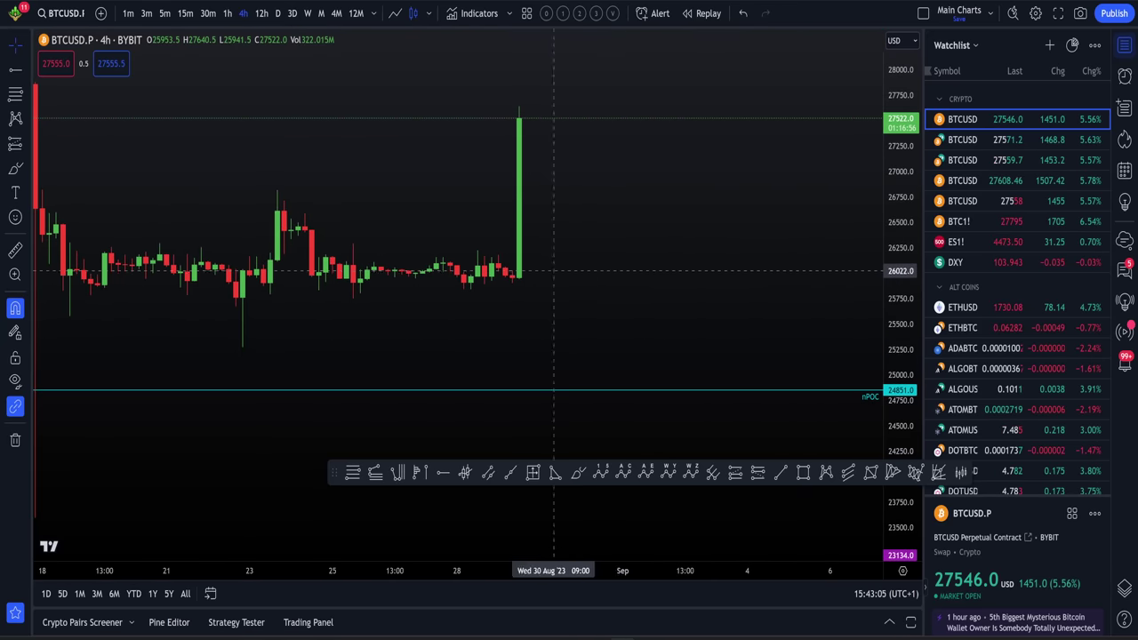
pyautogui.moveTo(590, 265); pyautogui.dragTo(583, 266)
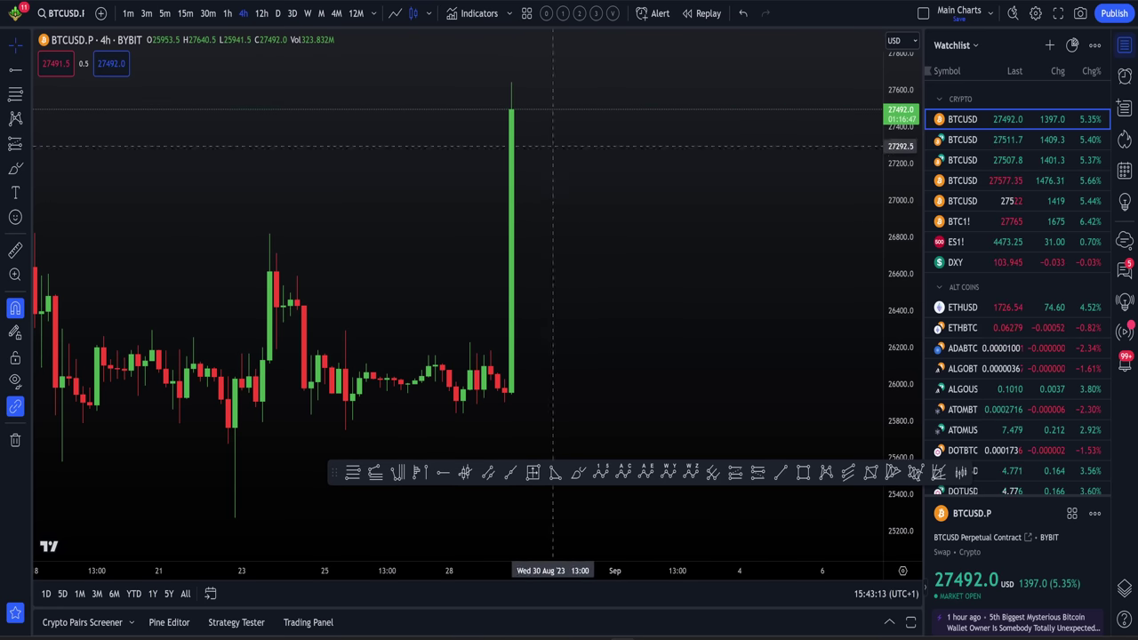
# Step: Switch to Discord, view the BTCUSD chart image posted in the coach's trading channel, and read the 29 August trade updates
pyautogui.hotkey('alt', 'Tab')
pyautogui.click(352, 235)
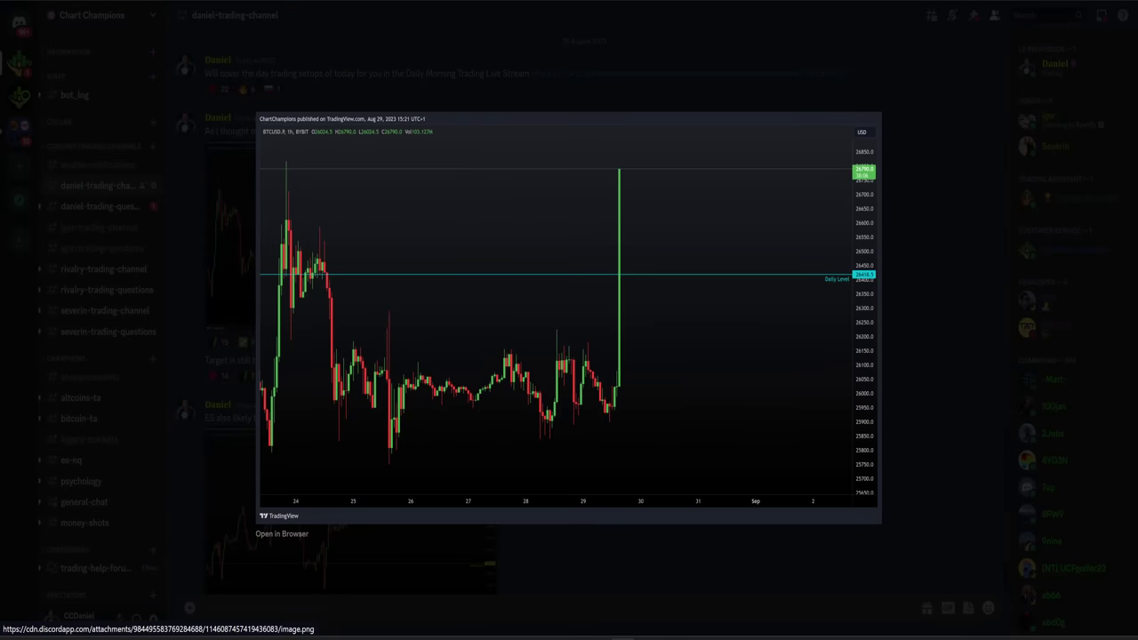
pyautogui.press('Escape')
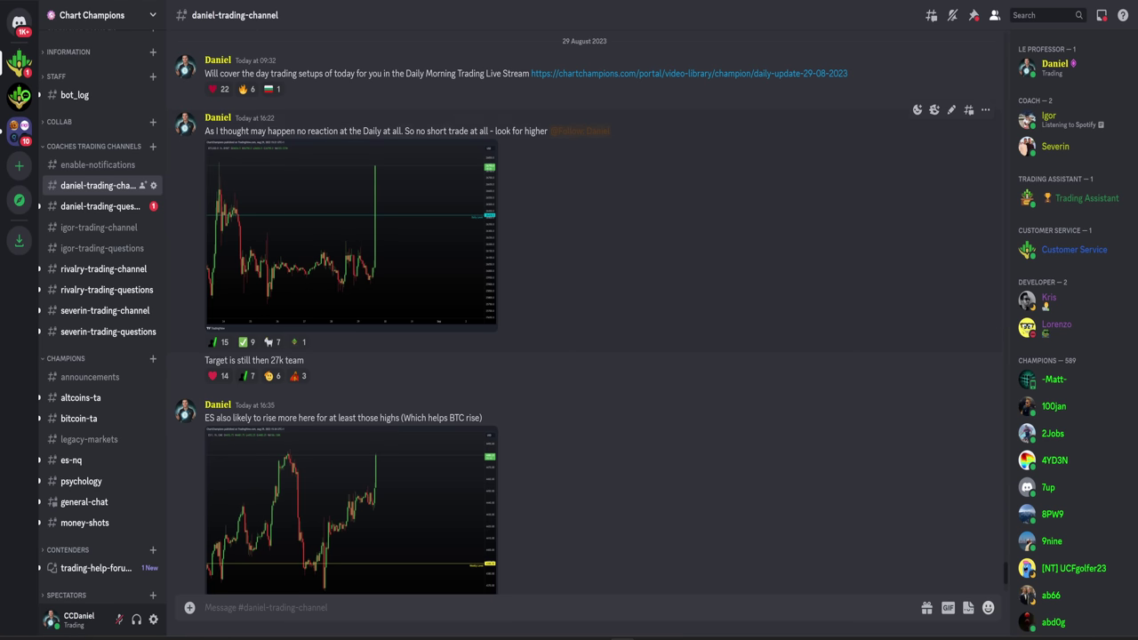
pyautogui.scroll(-1, 584, 311)
pyautogui.scroll(1, 584, 312)
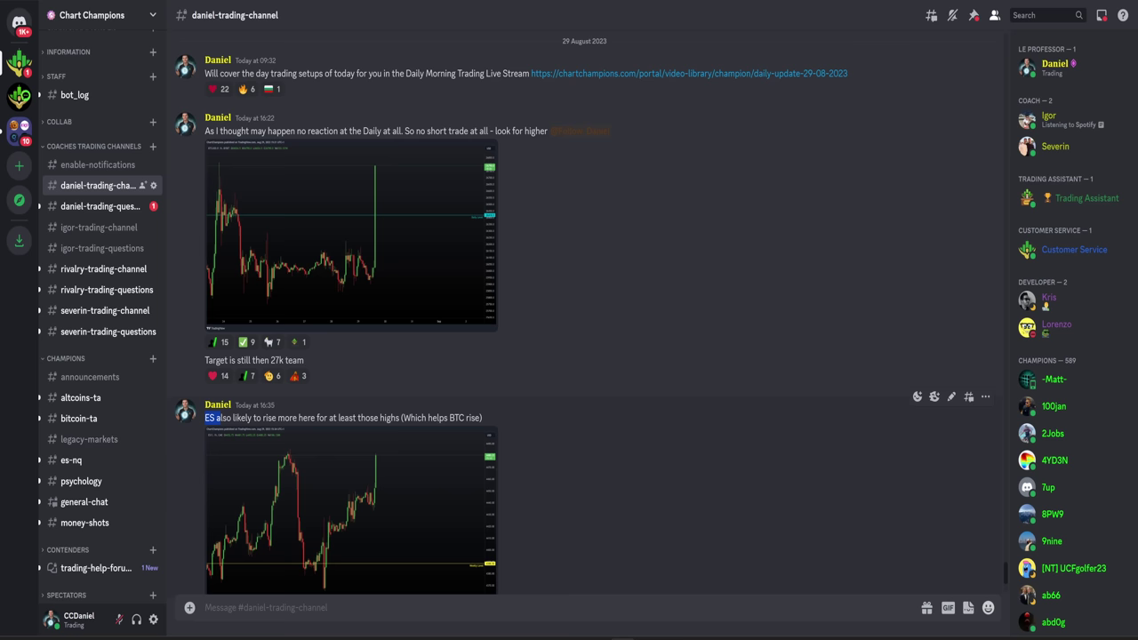
pyautogui.scroll(-2, 574, 315)
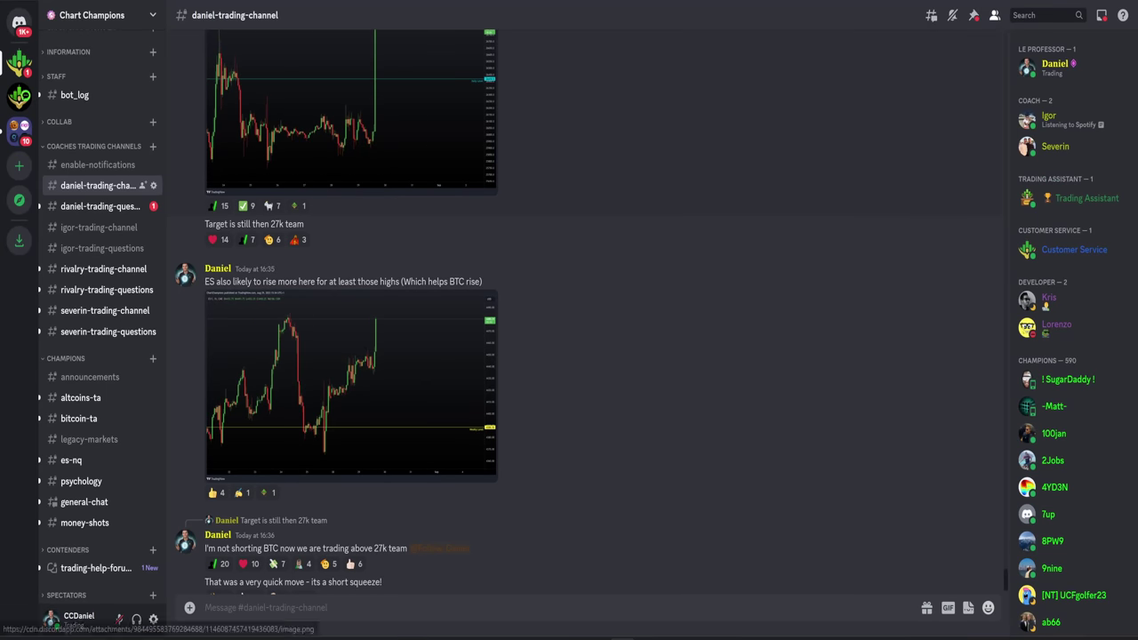
pyautogui.scroll(1, 329, 186)
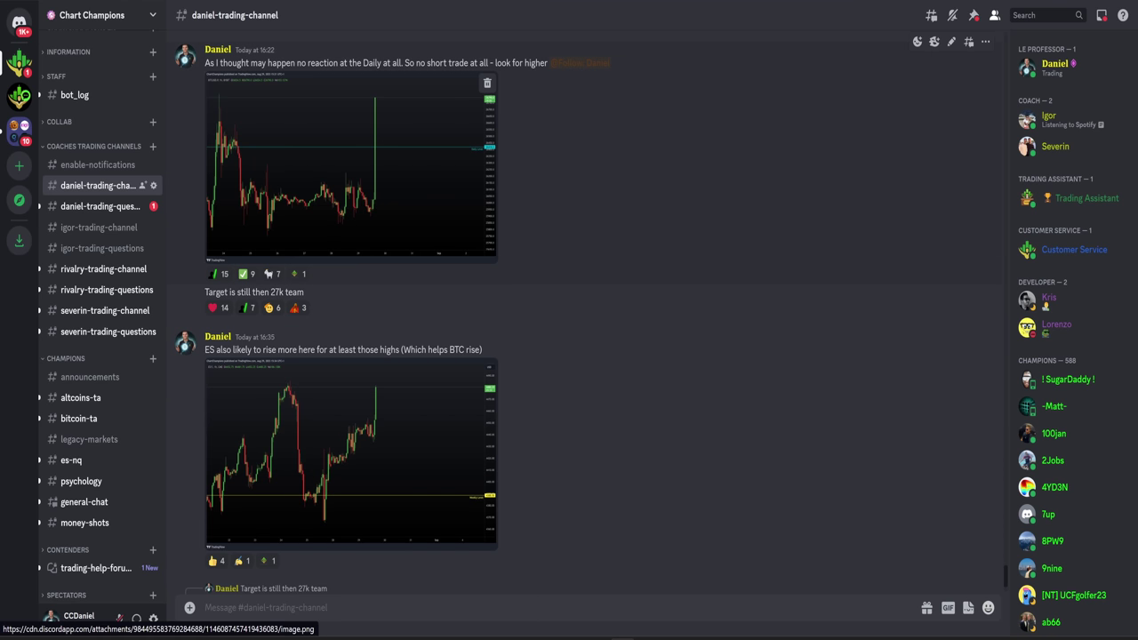
# Step: Return to the TradingView BTCUSD.P chart and check the rally's open interest and cumulative delta on the footprint chart
pyautogui.hotkey('ctrl', 'Tab')
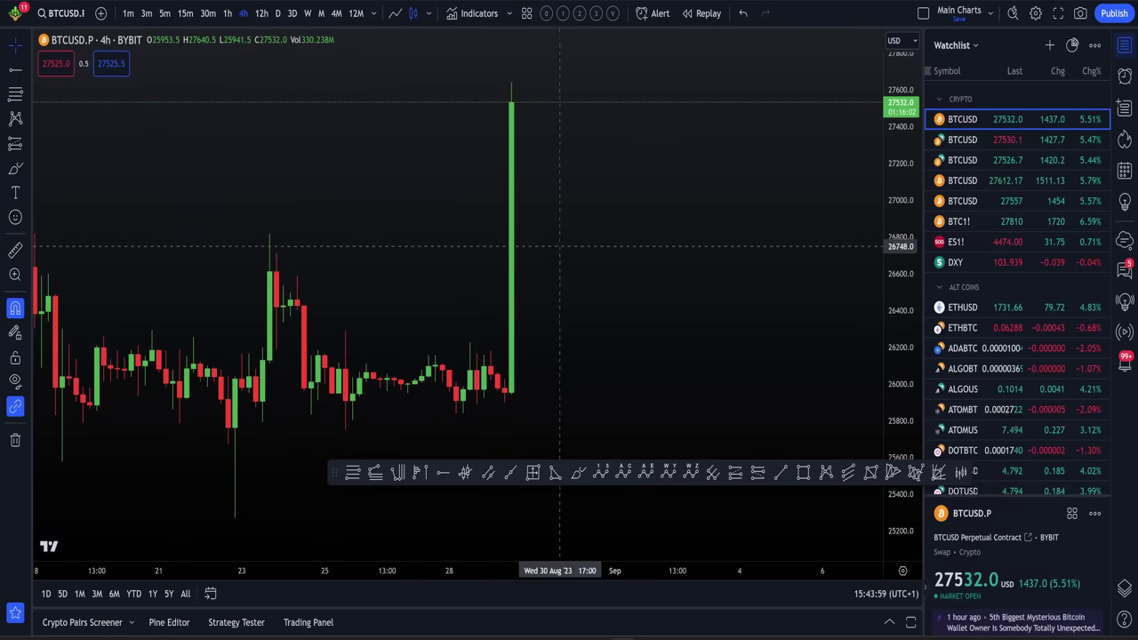
pyautogui.scroll(-1, 673, 293)
pyautogui.scroll(3, 673, 291)
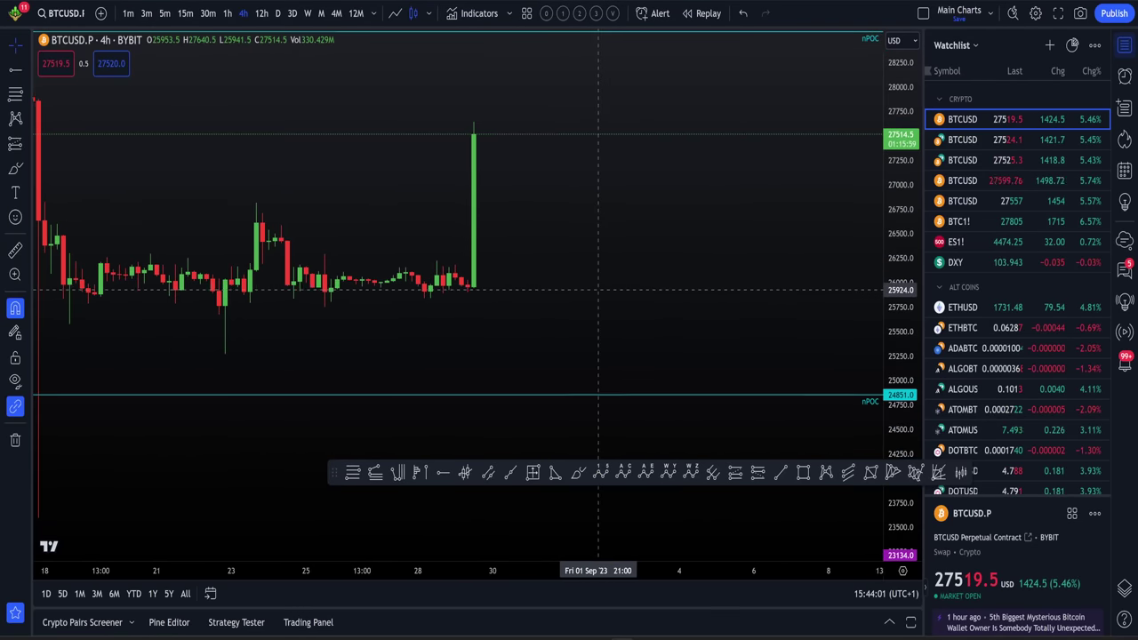
pyautogui.moveTo(534, 279); pyautogui.dragTo(714, 304)
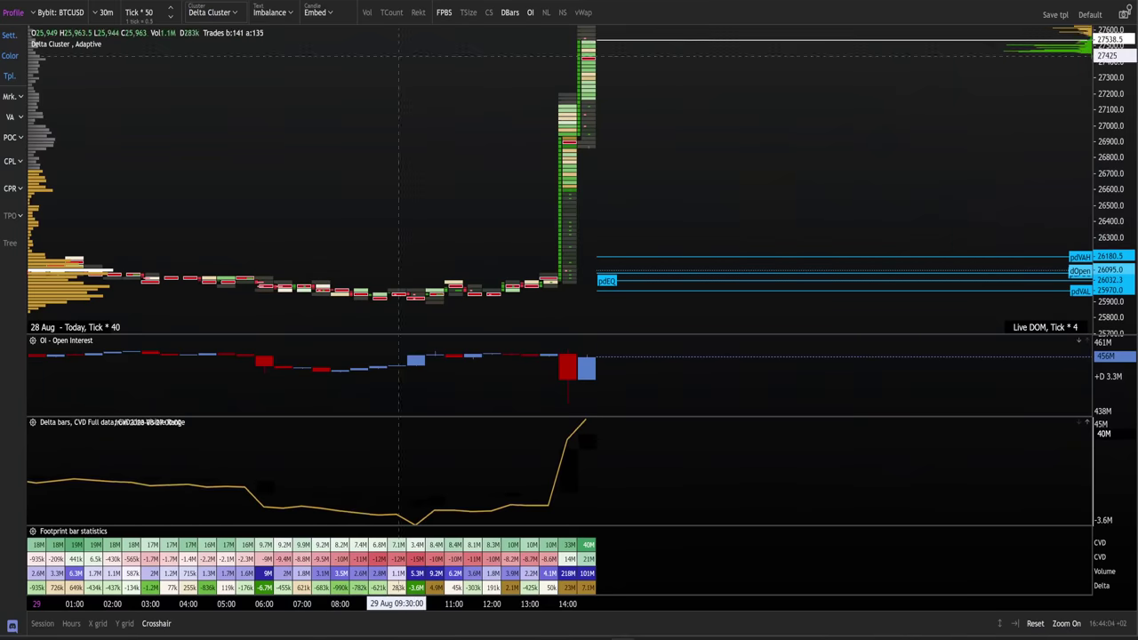
pyautogui.hotkey('alt', 'Tab')
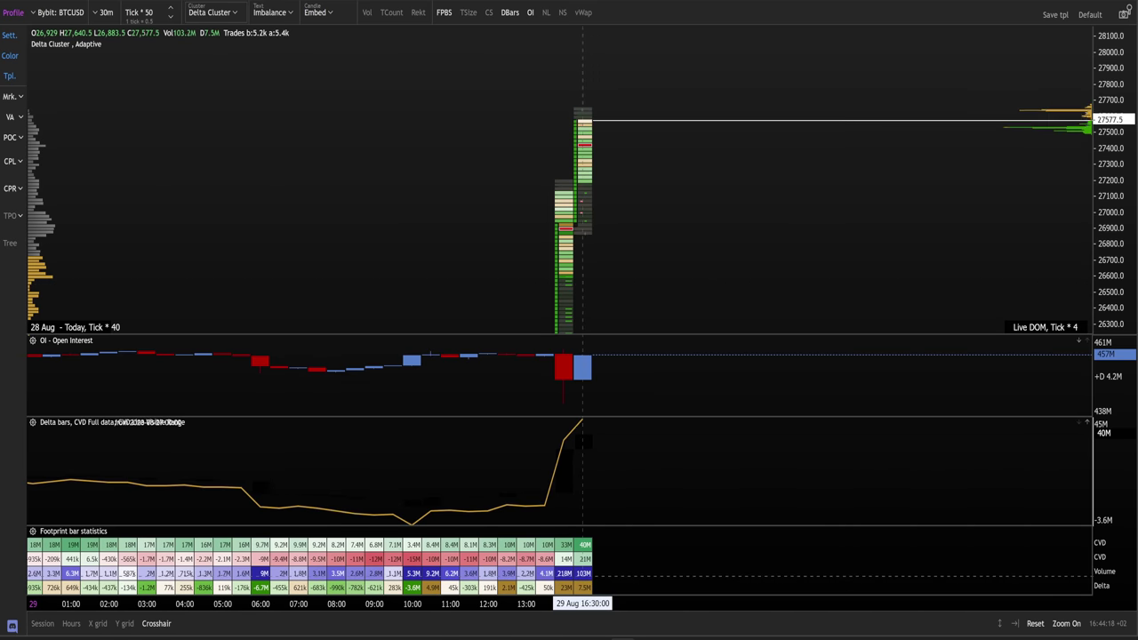
pyautogui.click(510, 2)
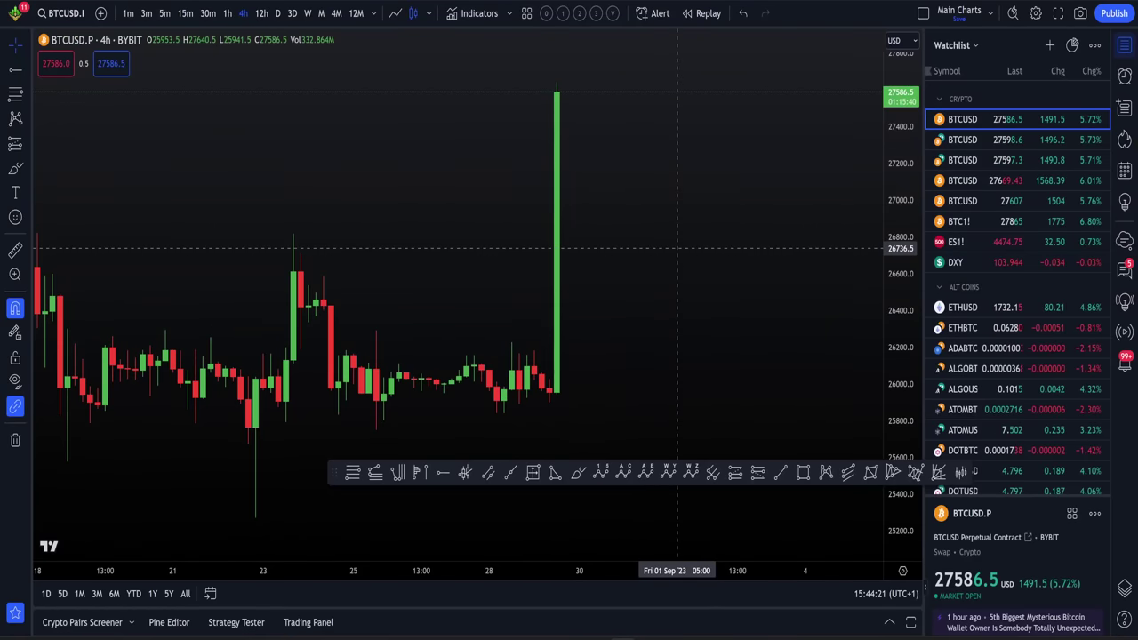
# Step: Examine the BTCUSD.P 4-hour chart for the nPOC, daily and weekly levels above the current price
pyautogui.moveTo(683, 252); pyautogui.dragTo(689, 255)
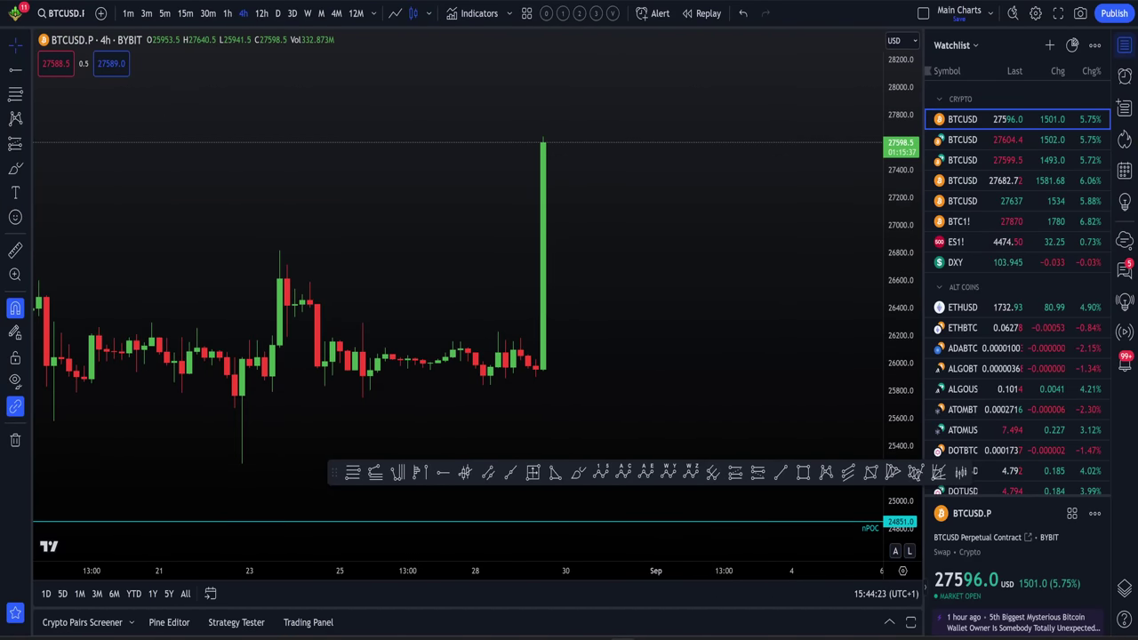
pyautogui.scroll(-2, 772, 223)
pyautogui.moveTo(772, 222); pyautogui.dragTo(765, 290)
pyautogui.moveTo(901, 267); pyautogui.dragTo(901, 431)
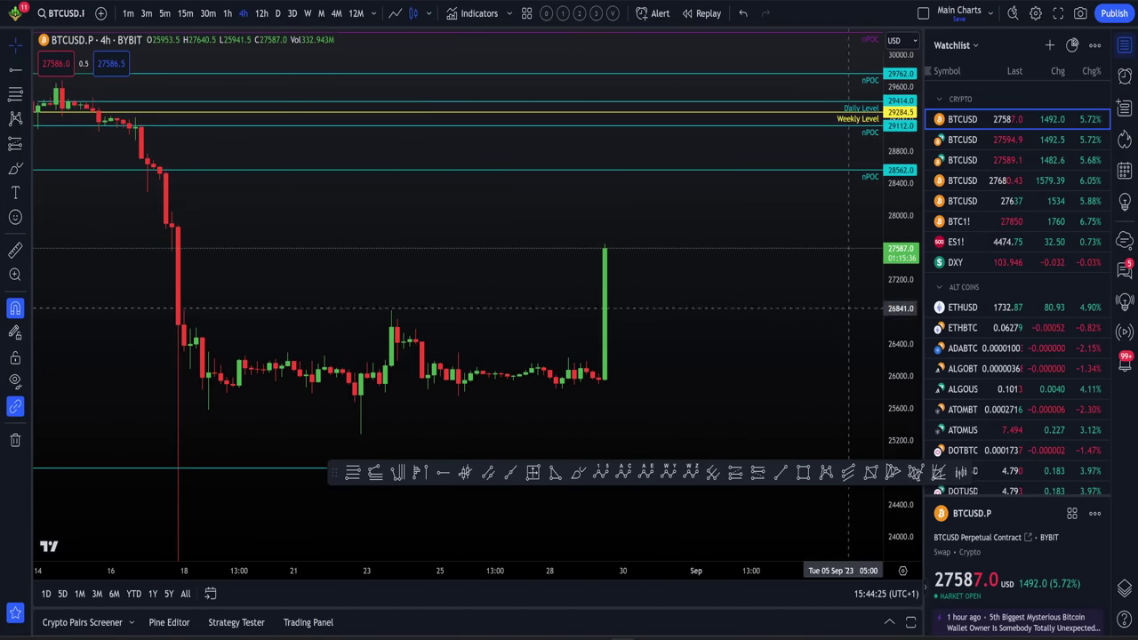
pyautogui.scroll(-1, 801, 254)
pyautogui.moveTo(798, 253); pyautogui.dragTo(757, 256)
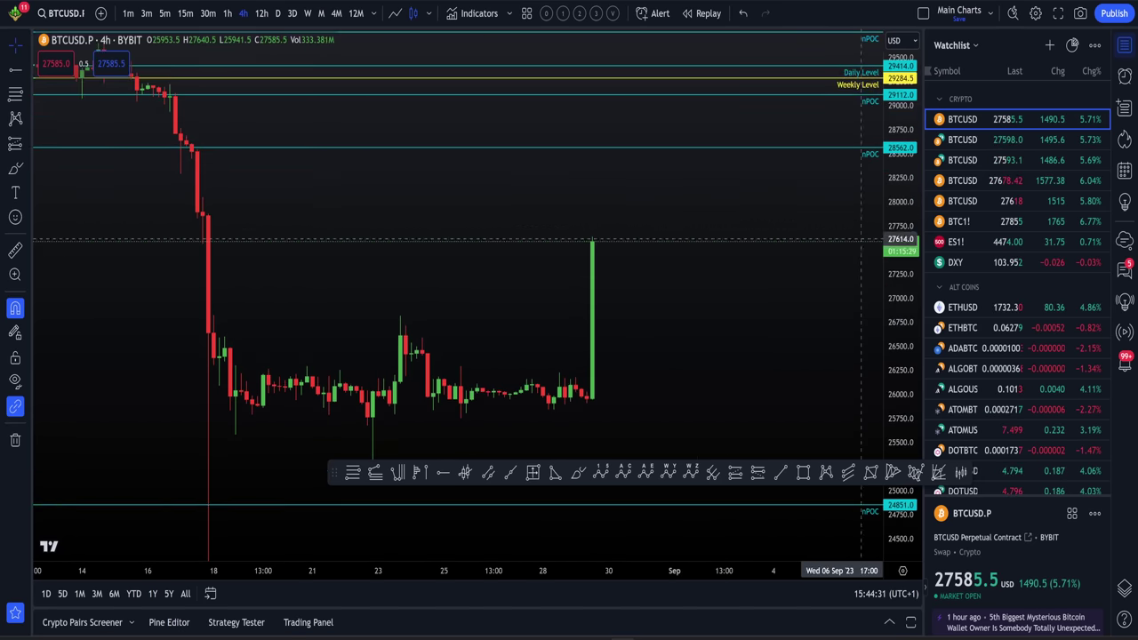
pyautogui.moveTo(900, 245); pyautogui.dragTo(900, 333)
pyautogui.scroll(-1, 736, 285)
pyautogui.moveTo(716, 283); pyautogui.dragTo(664, 257)
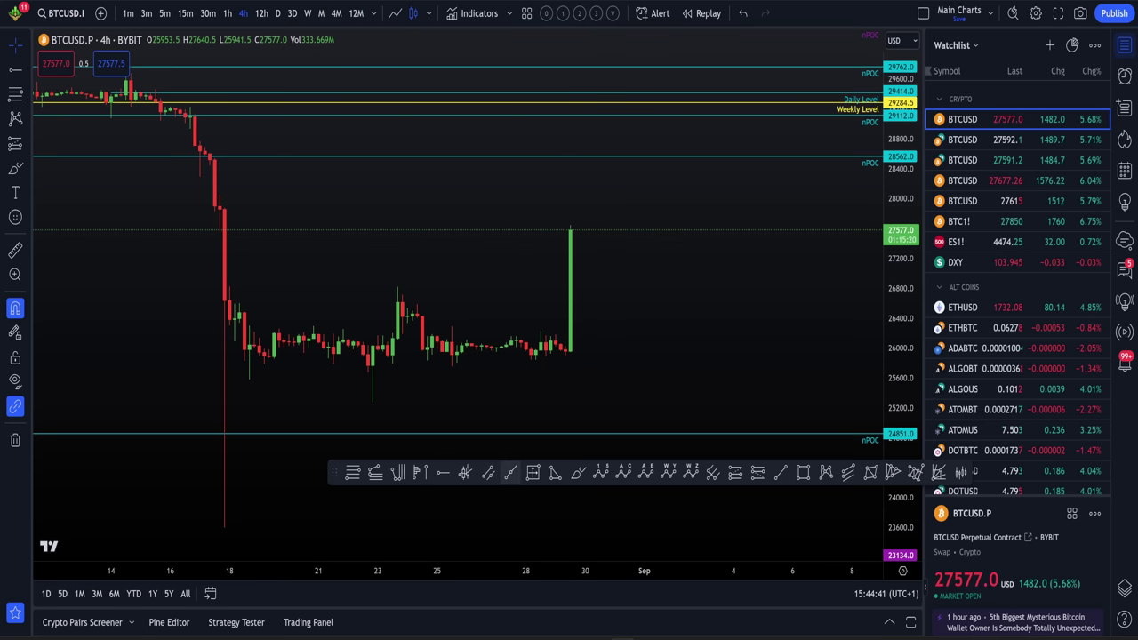
# Step: Set the BTCUSD.P chart to the 1-hour timeframe and place a horizontal ray at 27009.5 starting from the 18 August candle
pyautogui.click(488, 472)
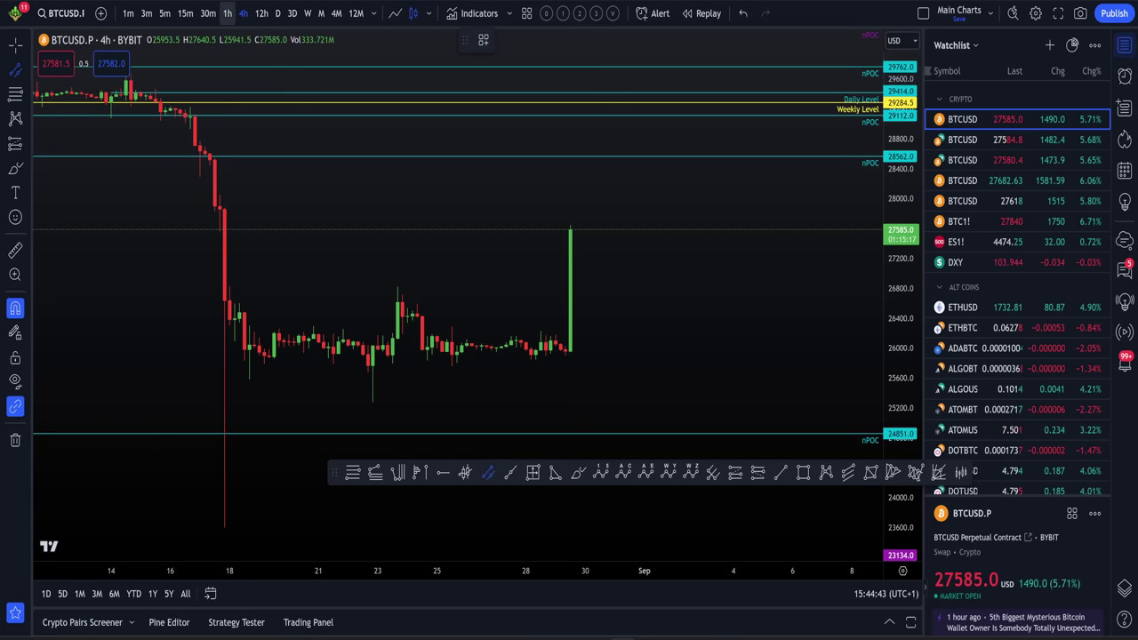
pyautogui.click(228, 13)
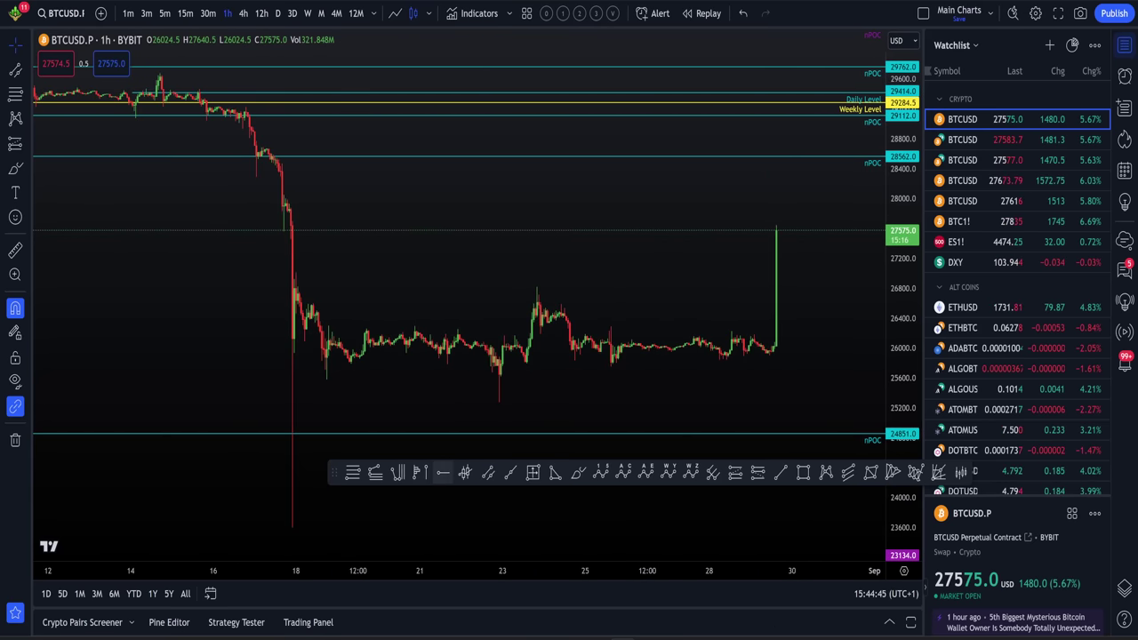
pyautogui.click(443, 472)
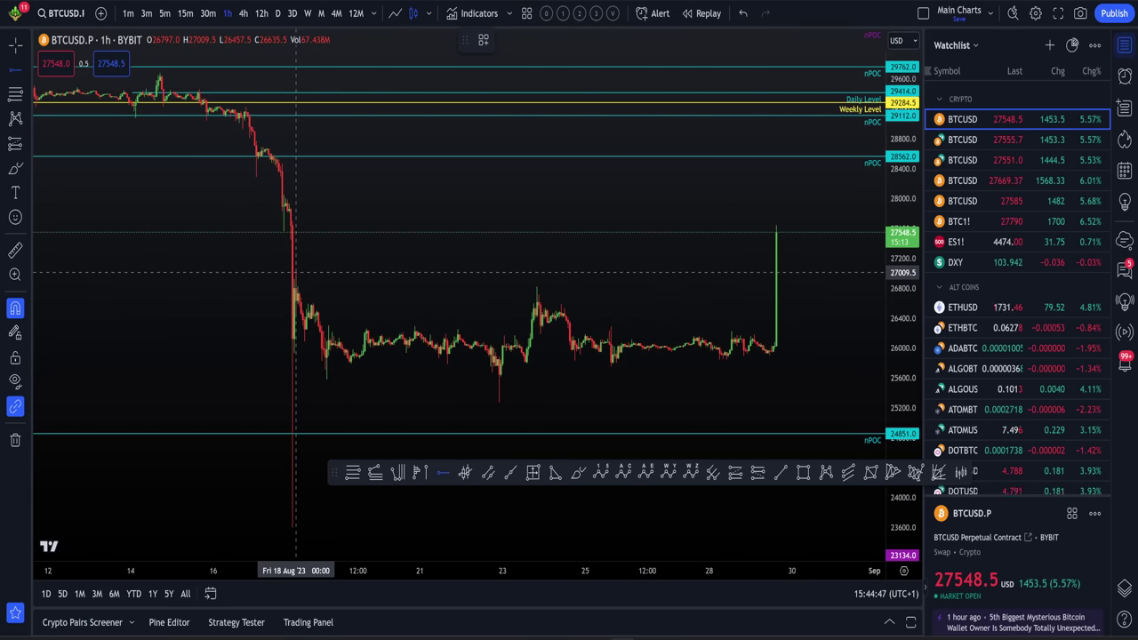
pyautogui.click(296, 273)
pyautogui.moveTo(505, 324); pyautogui.dragTo(365, 324)
pyautogui.scroll(-1, 644, 328)
pyautogui.moveTo(711, 328); pyautogui.dragTo(651, 332)
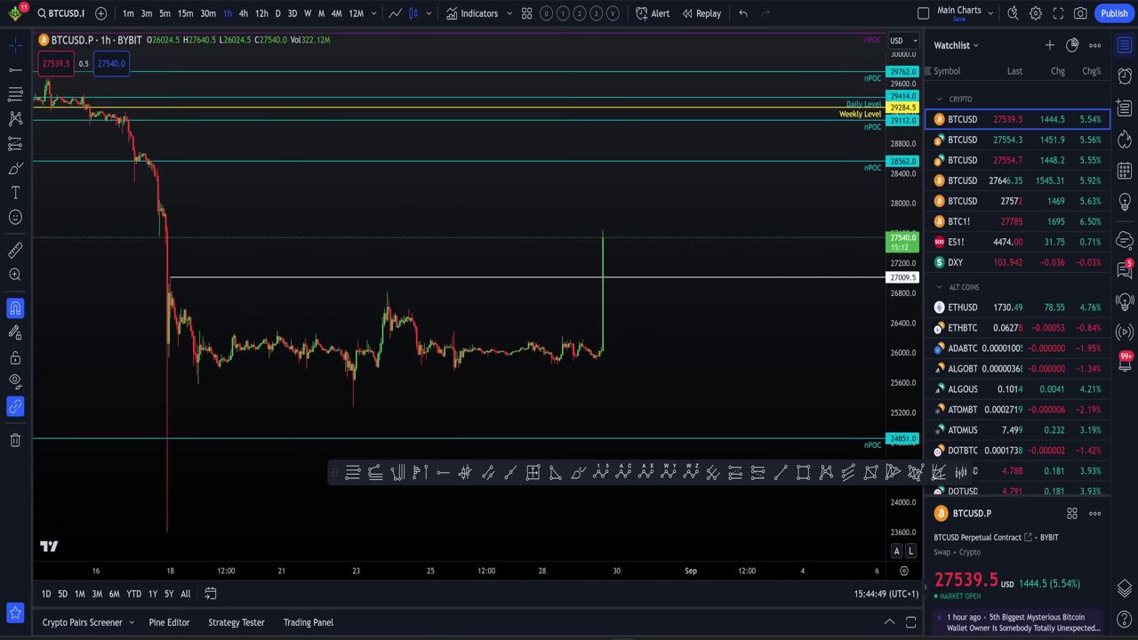
pyautogui.moveTo(902, 402); pyautogui.dragTo(902, 332)
pyautogui.moveTo(828, 348); pyautogui.dragTo(819, 360)
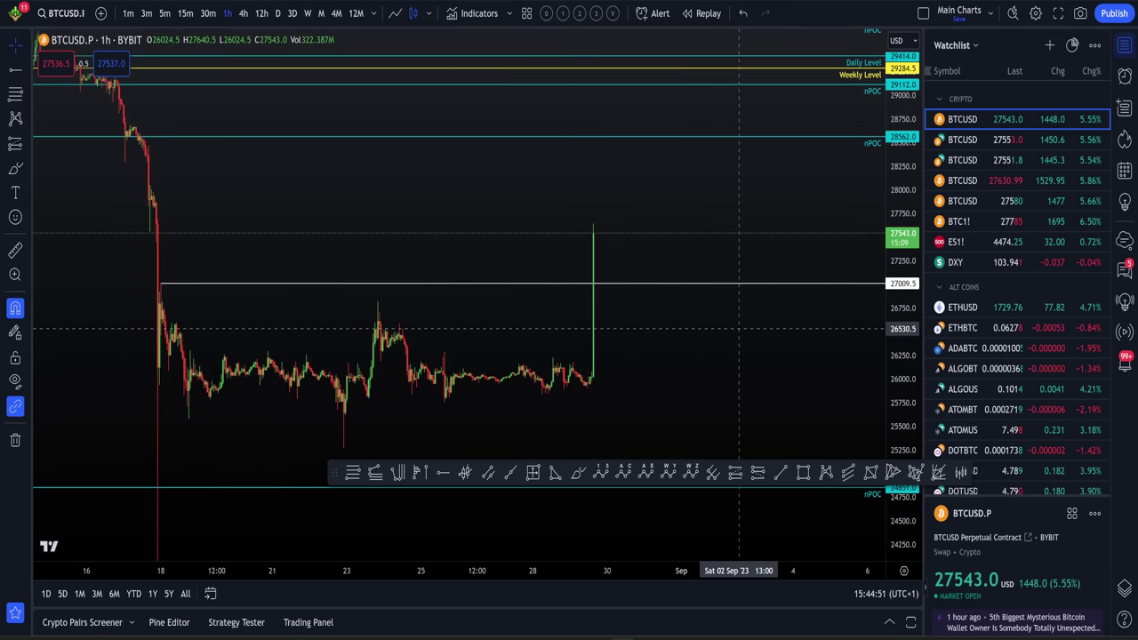
pyautogui.moveTo(739, 329); pyautogui.dragTo(737, 345)
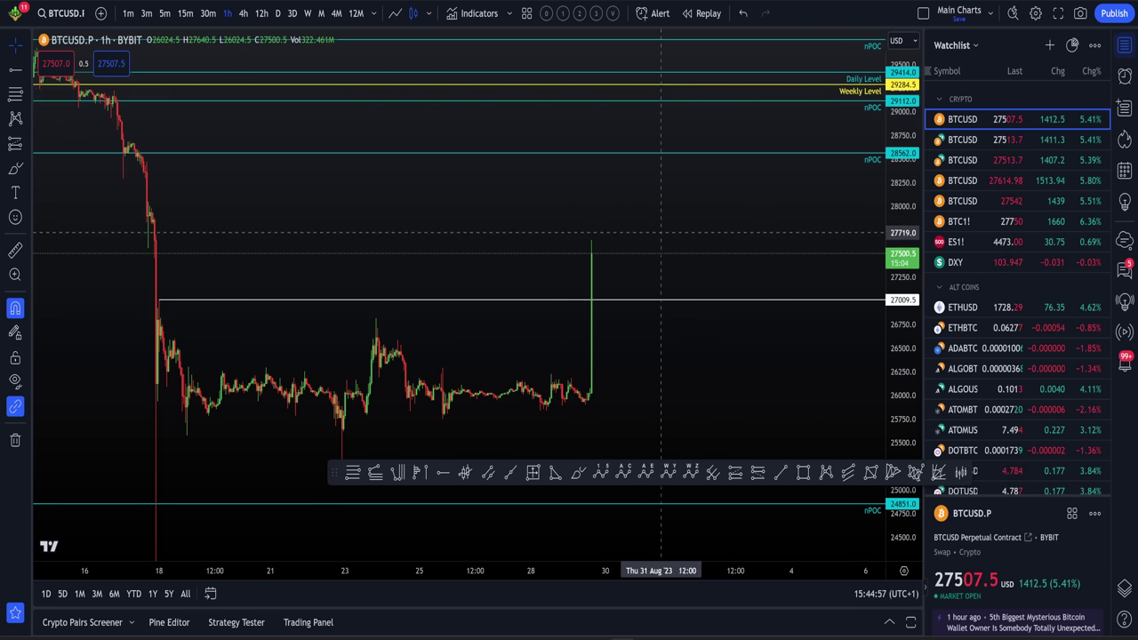
# Step: Try brushing a short downward curve from the top of the latest 1-hour candle to about 27280, and undo the stroke
pyautogui.moveTo(613, 272); pyautogui.dragTo(586, 271)
pyautogui.click(600, 472)
pyautogui.click(578, 472)
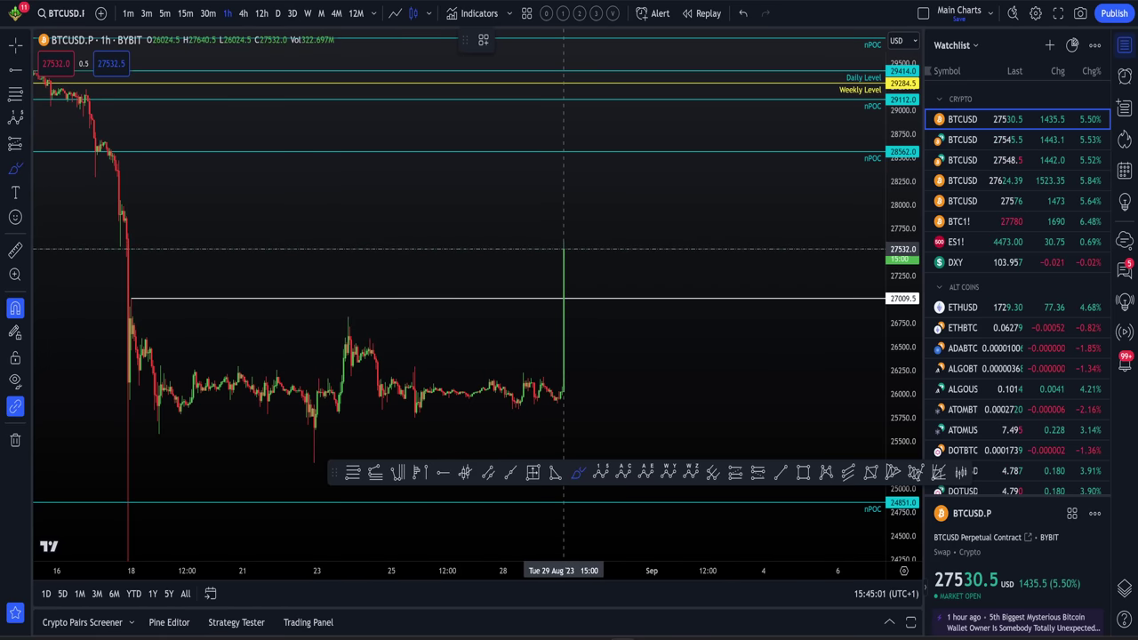
pyautogui.moveTo(564, 242); pyautogui.dragTo(579, 272)
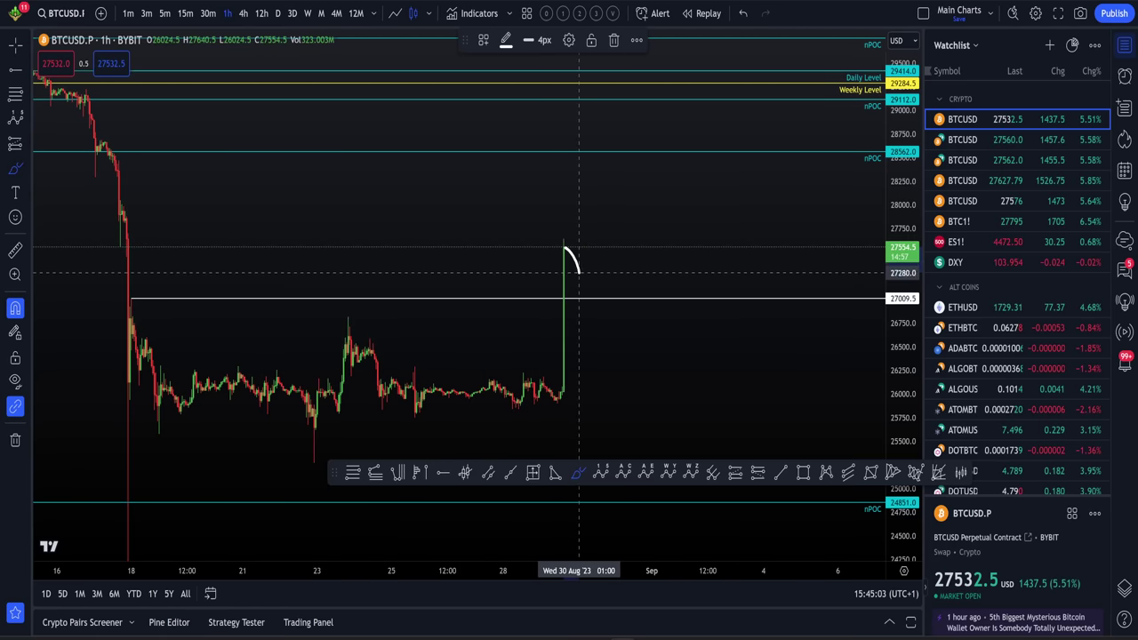
pyautogui.hotkey('ctrl', 'z')
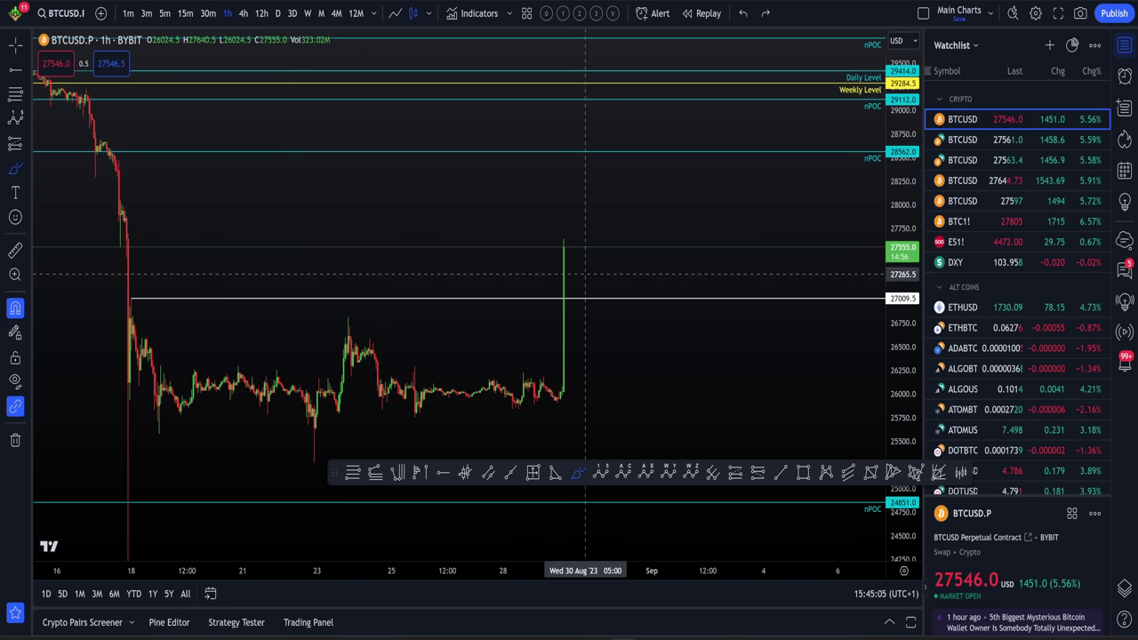
pyautogui.press('Escape')
pyautogui.moveTo(597, 395); pyautogui.dragTo(596, 359)
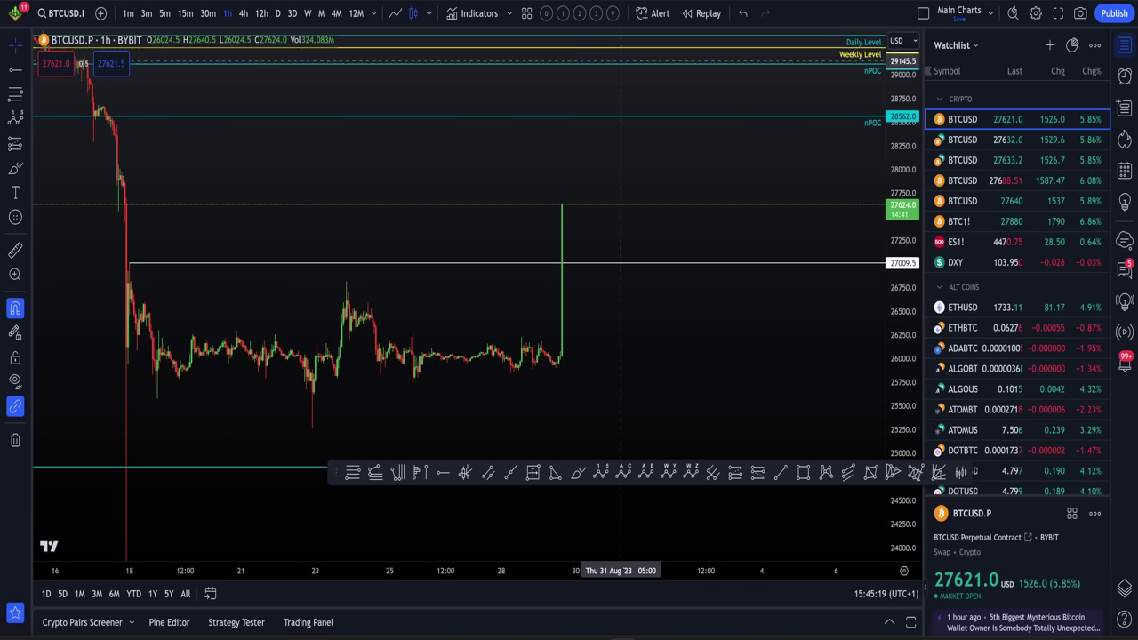
# Step: Set the BTCUSD.P chart to the 4-hour timeframe and examine the nPOC, daily, weekly and monthly levels around the current price
pyautogui.moveTo(640, 190); pyautogui.dragTo(646, 279)
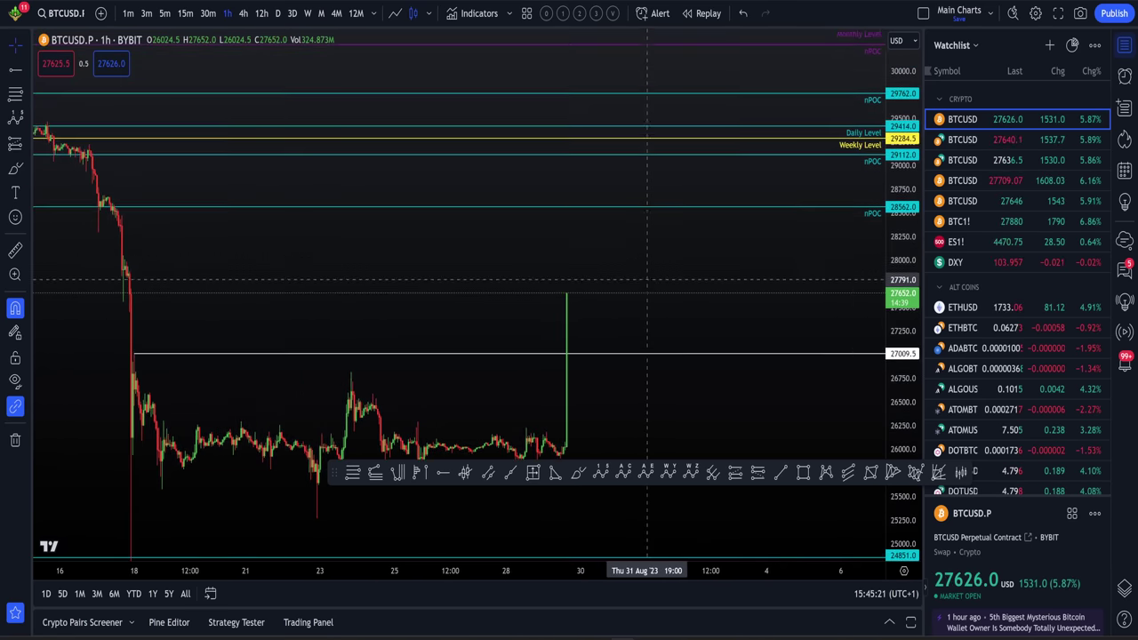
pyautogui.scroll(-1, 631, 140)
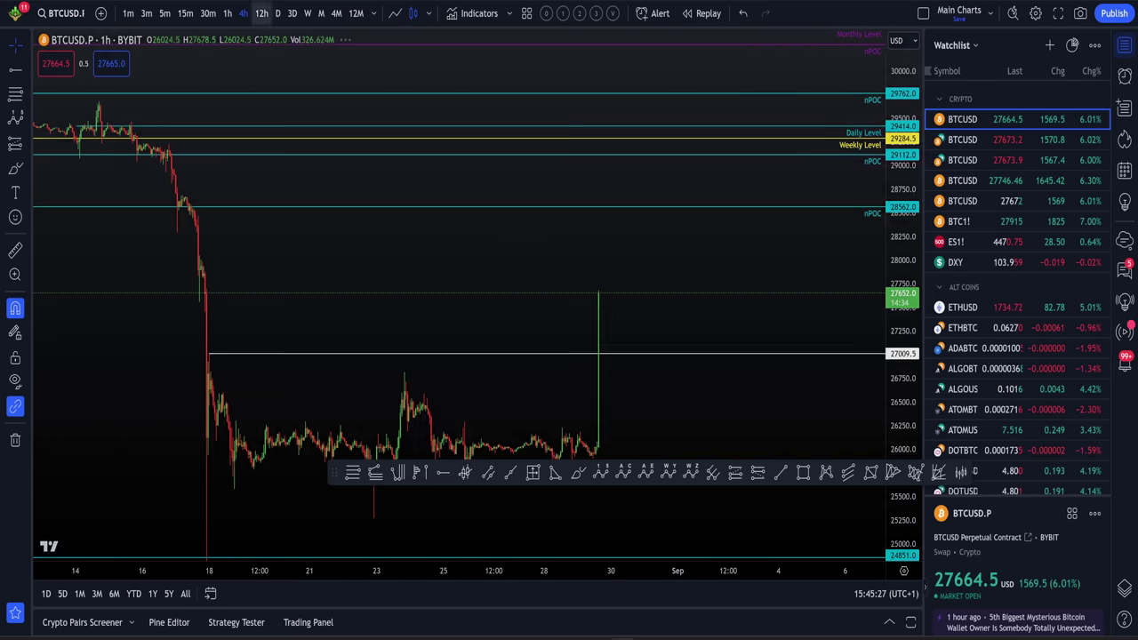
pyautogui.click(243, 12)
pyautogui.doubleClick(901, 240)
pyautogui.scroll(-4, 429, 249)
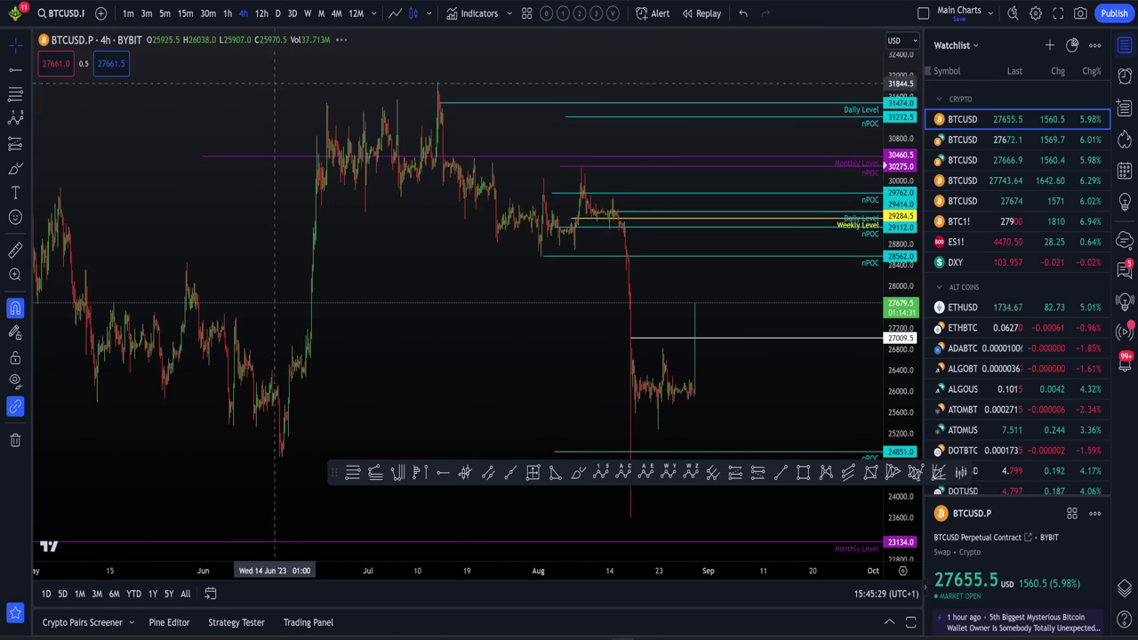
pyautogui.scroll(4, 687, 309)
pyautogui.scroll(2, 686, 309)
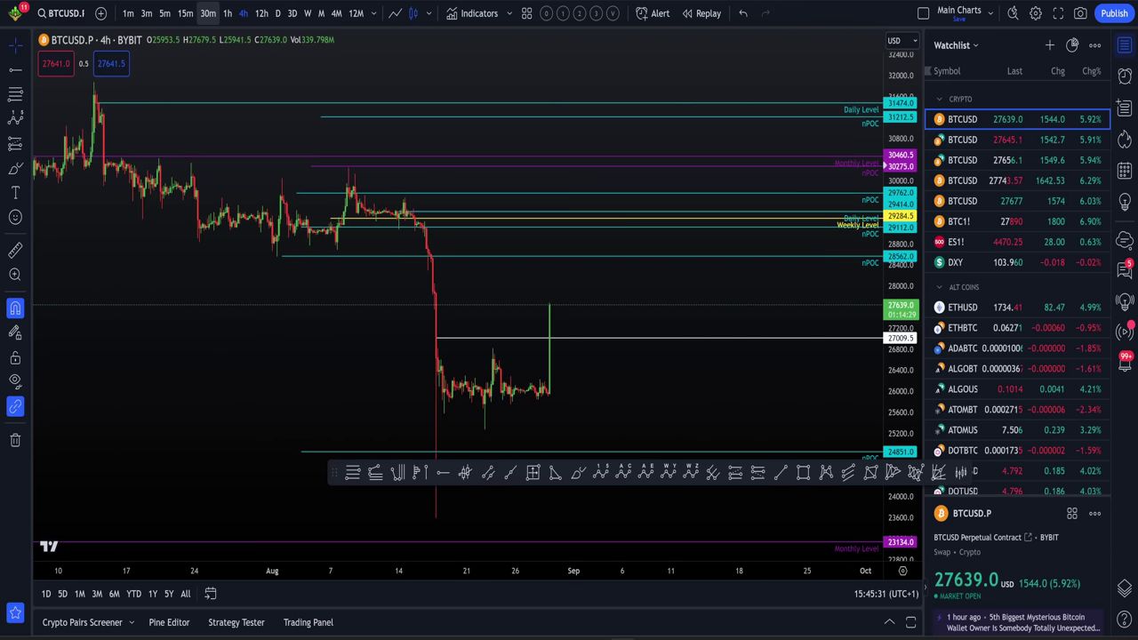
# Step: Return the chart to the 1-hour timeframe and measure the price range from the rally candle's base near 26050 up to about 29327
pyautogui.click(228, 12)
pyautogui.scroll(3, 622, 324)
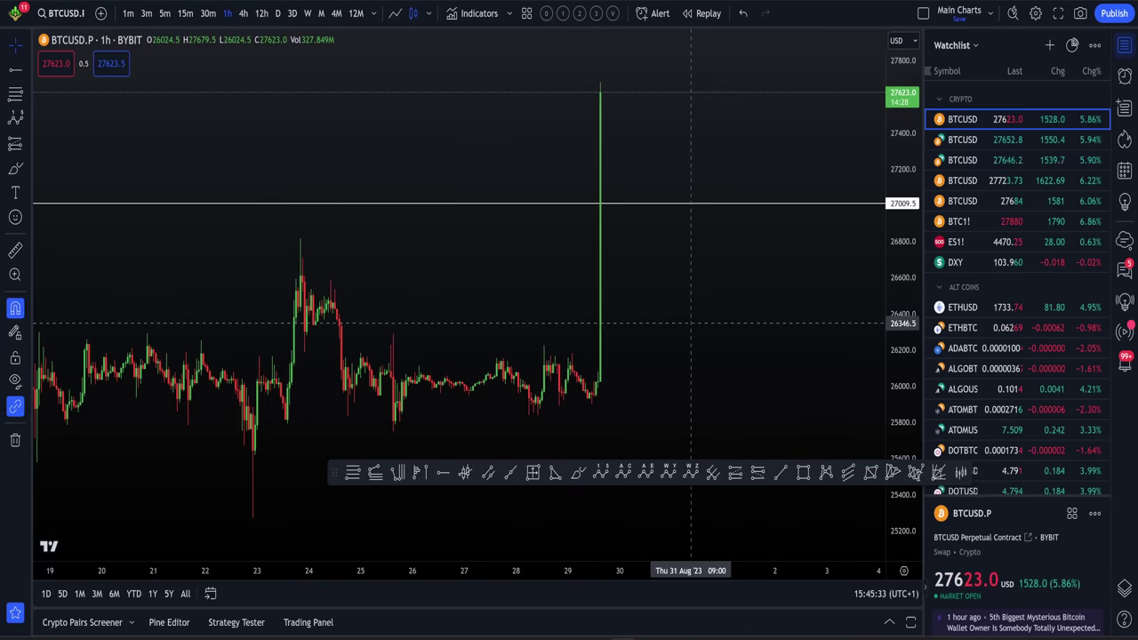
pyautogui.scroll(-3, 691, 323)
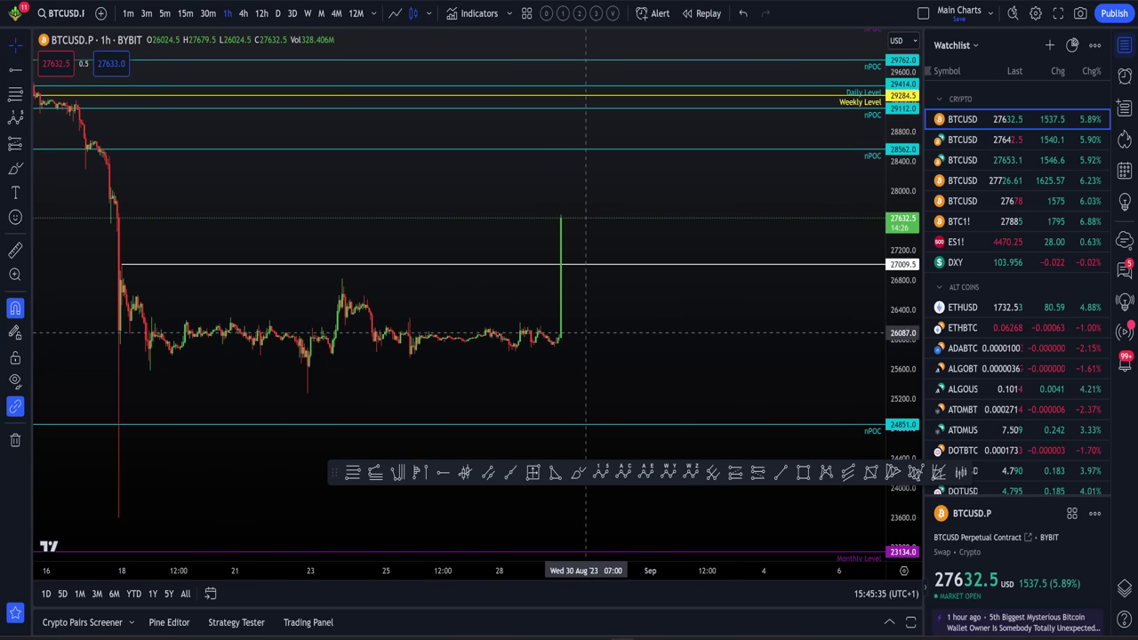
pyautogui.keyDown('shift'); pyautogui.click(581, 335); pyautogui.keyUp('shift')
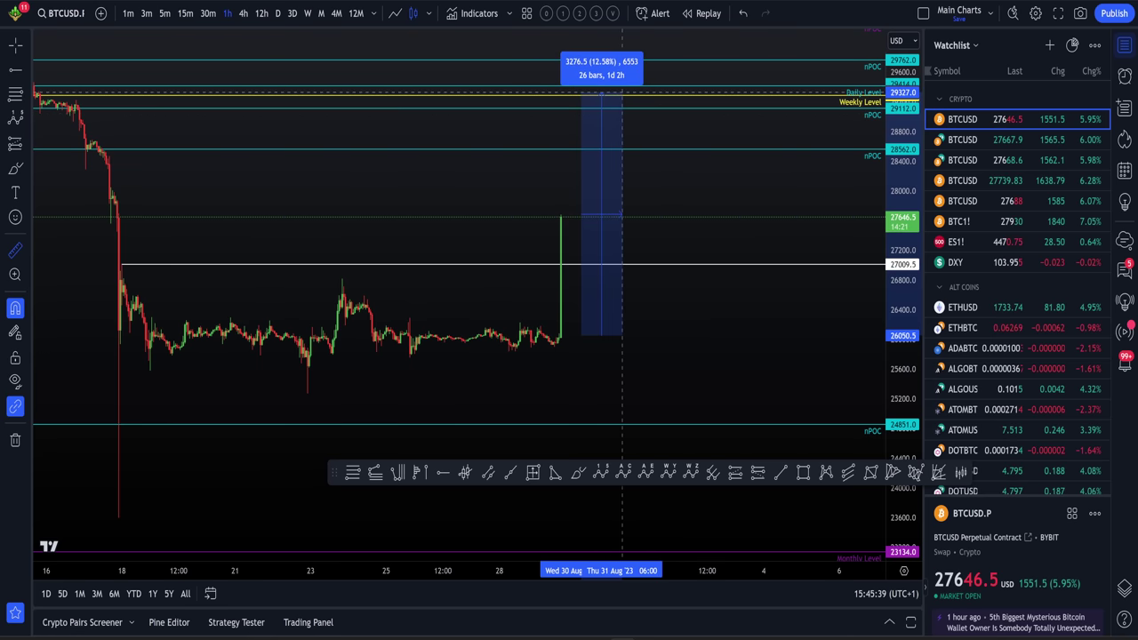
pyautogui.moveTo(687, 235); pyautogui.dragTo(705, 241)
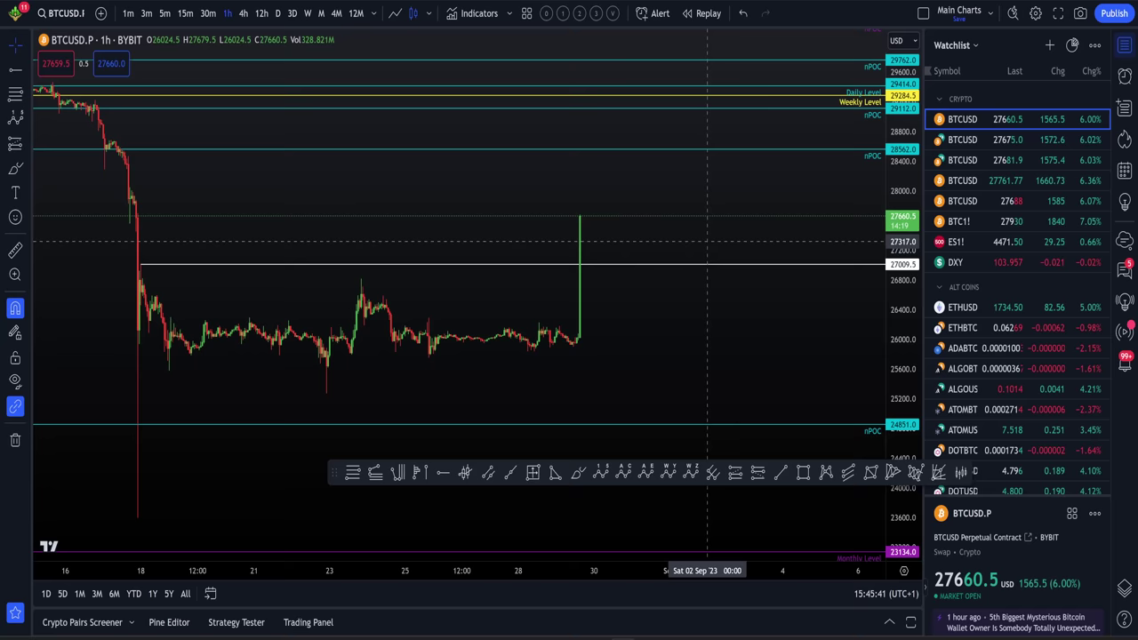
# Step: Examine the rally candle on the 1-hour chart, check its open interest and cumulative delta on the footprint chart, and return to TradingView
pyautogui.scroll(1, 652, 317)
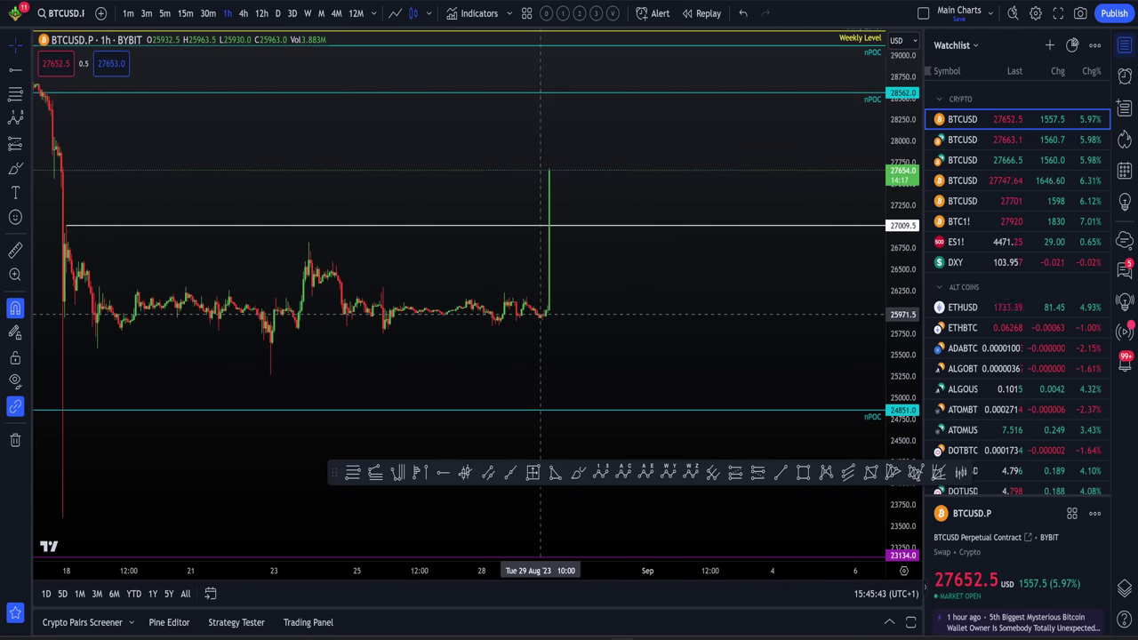
pyautogui.scroll(1, 566, 315)
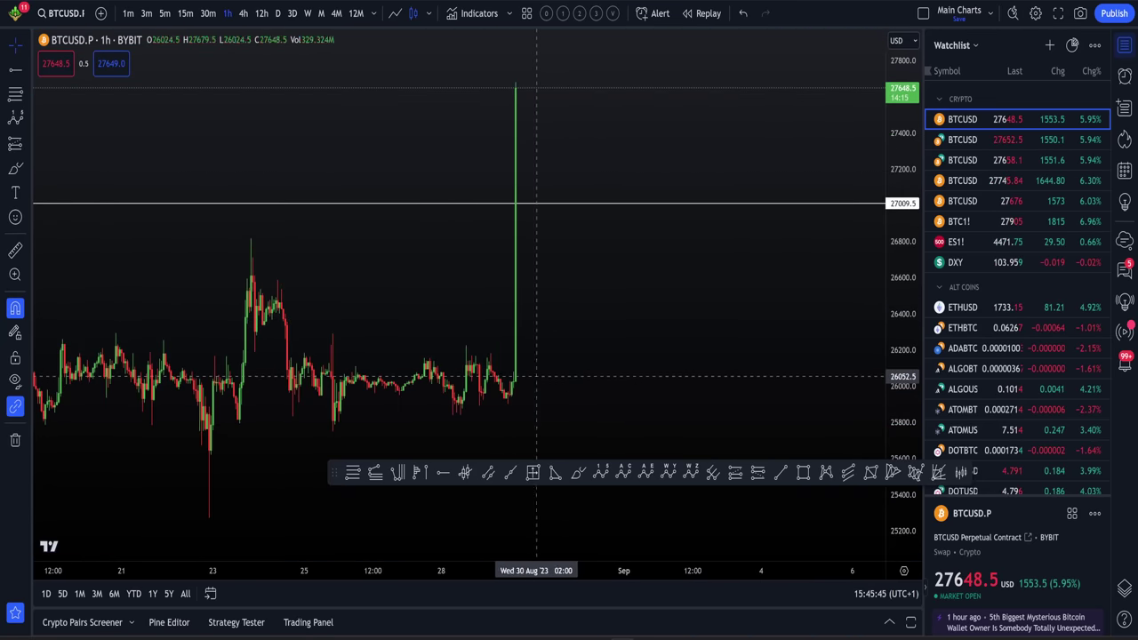
pyautogui.scroll(-1, 531, 380)
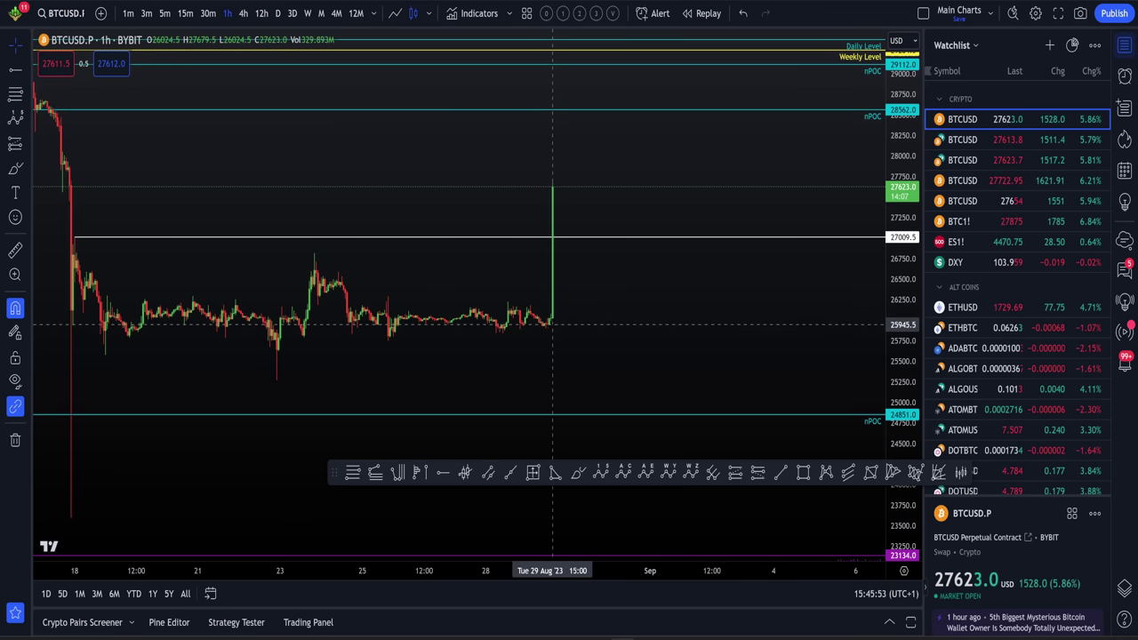
pyautogui.moveTo(904, 245); pyautogui.dragTo(903, 274)
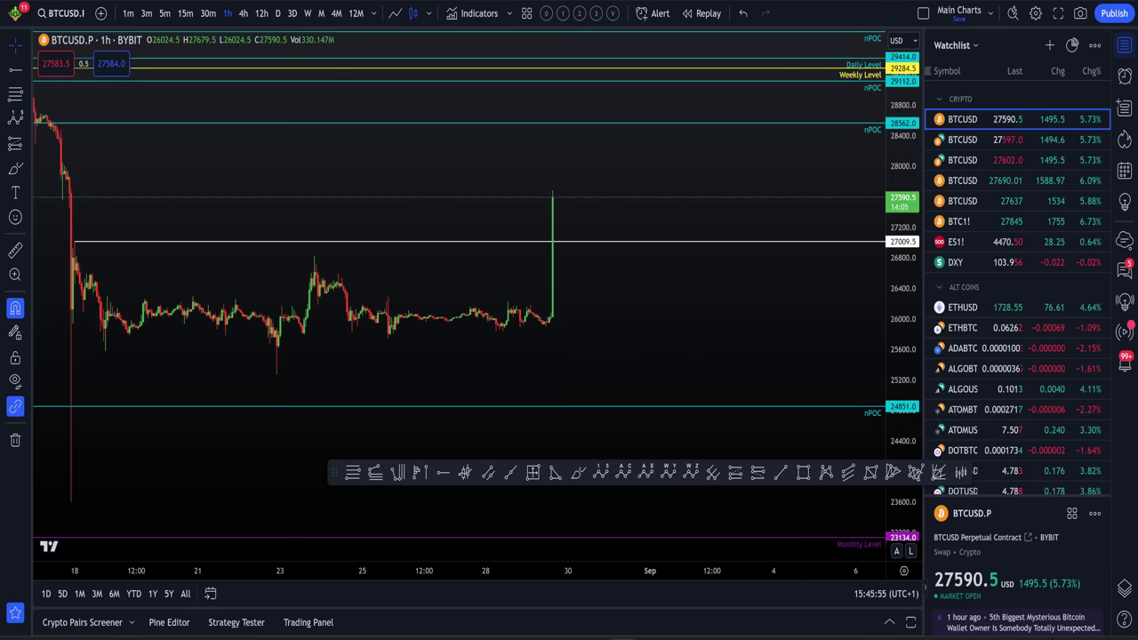
pyautogui.moveTo(729, 227); pyautogui.dragTo(741, 267)
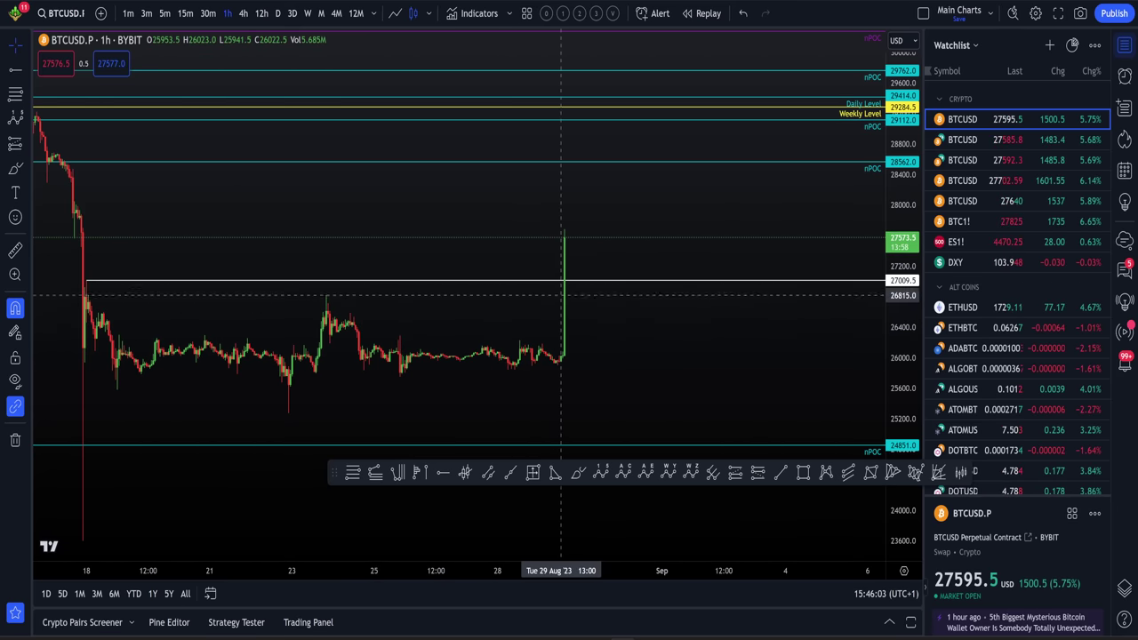
pyautogui.hotkey('alt', 'Tab')
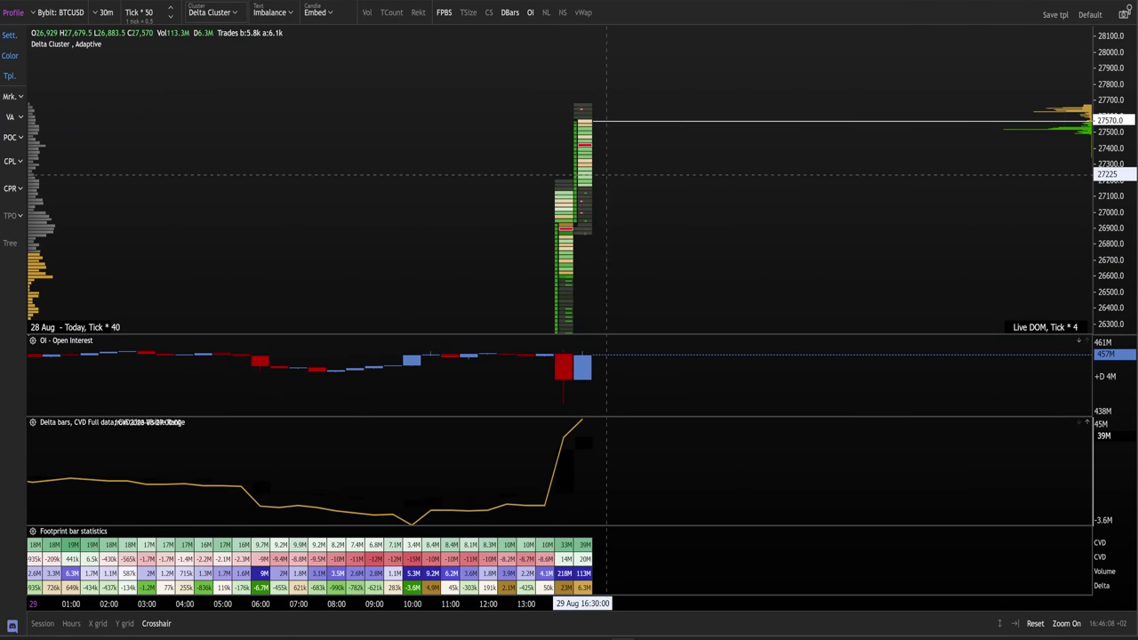
pyautogui.hotkey('alt', 'Tab')
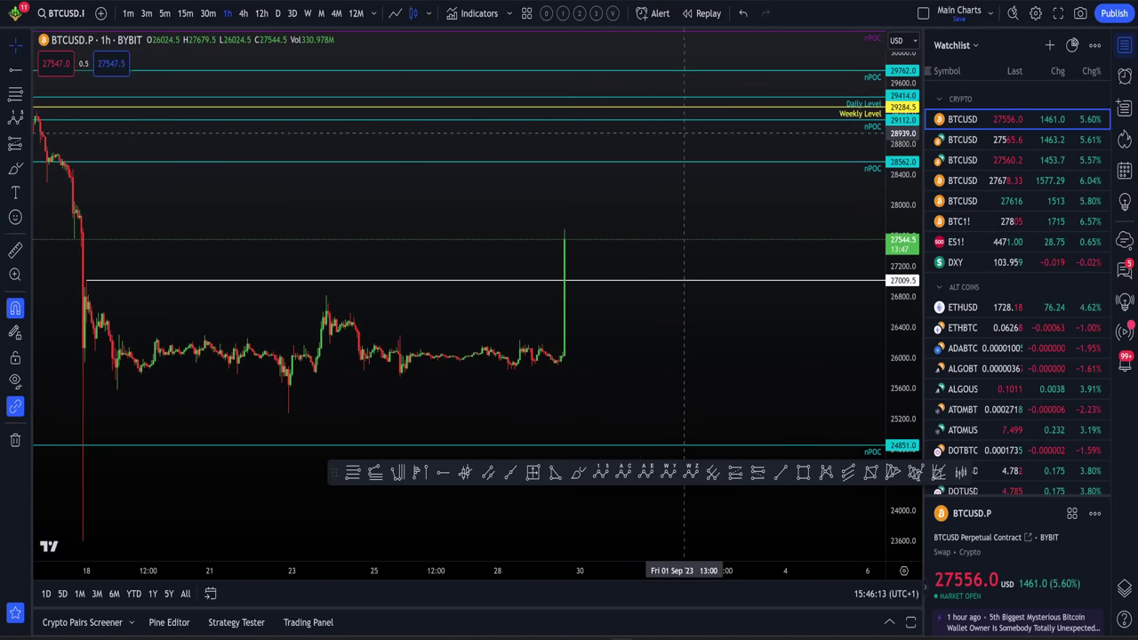
# Step: Lower the white horizontal ray that starts at the 18 August candle to 26794
pyautogui.scroll(-3, 685, 151)
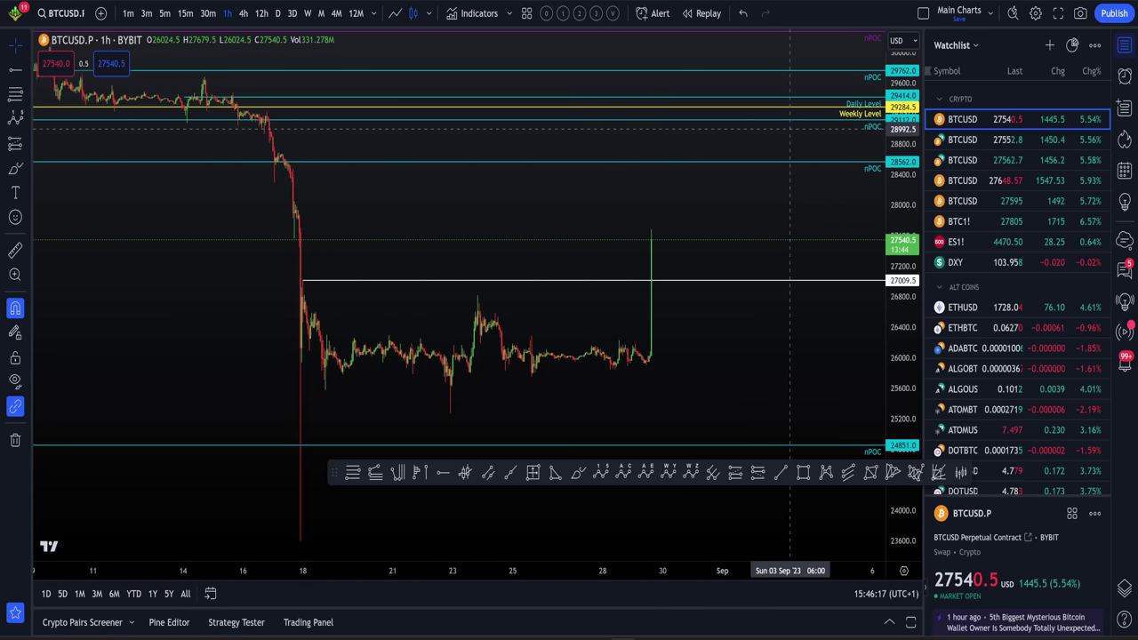
pyautogui.moveTo(773, 122); pyautogui.dragTo(771, 188)
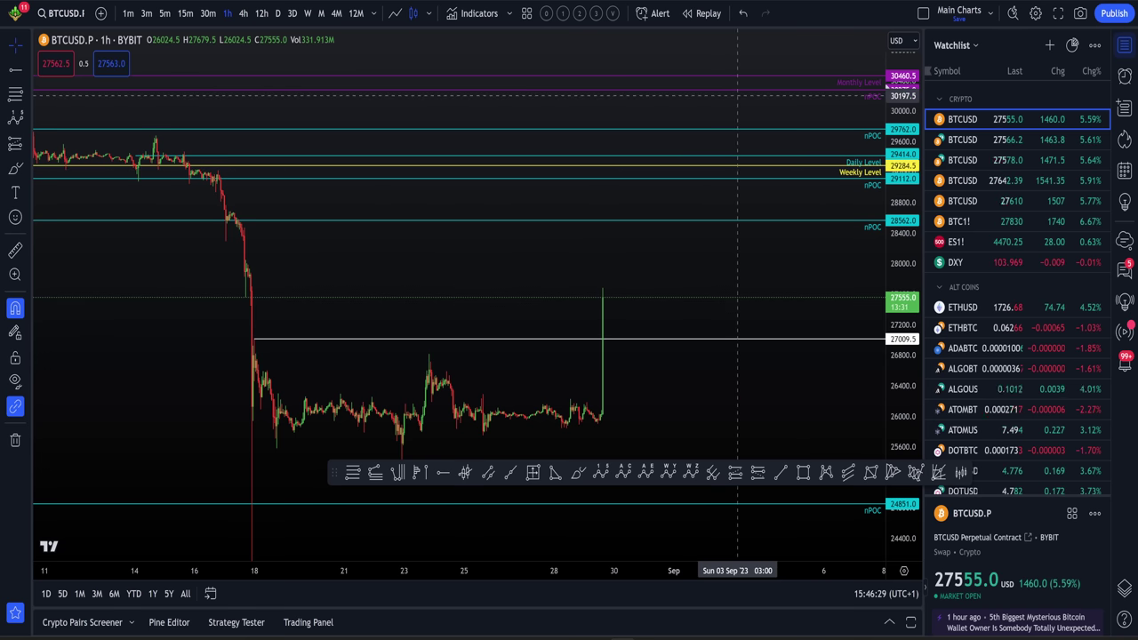
pyautogui.scroll(3, 670, 321)
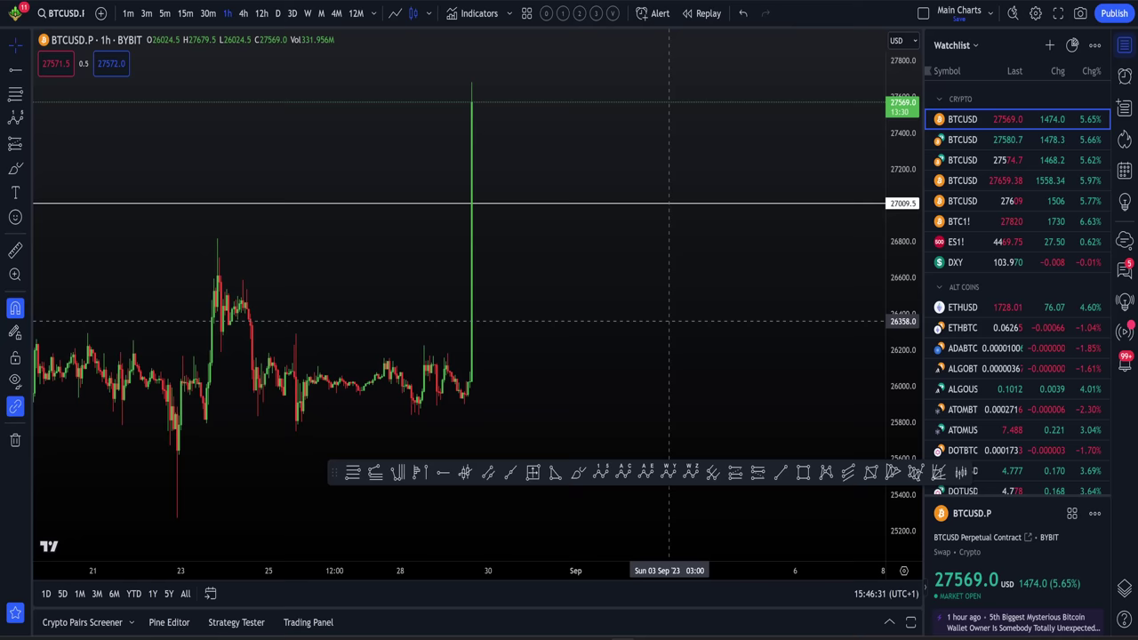
pyautogui.moveTo(614, 322); pyautogui.dragTo(696, 276)
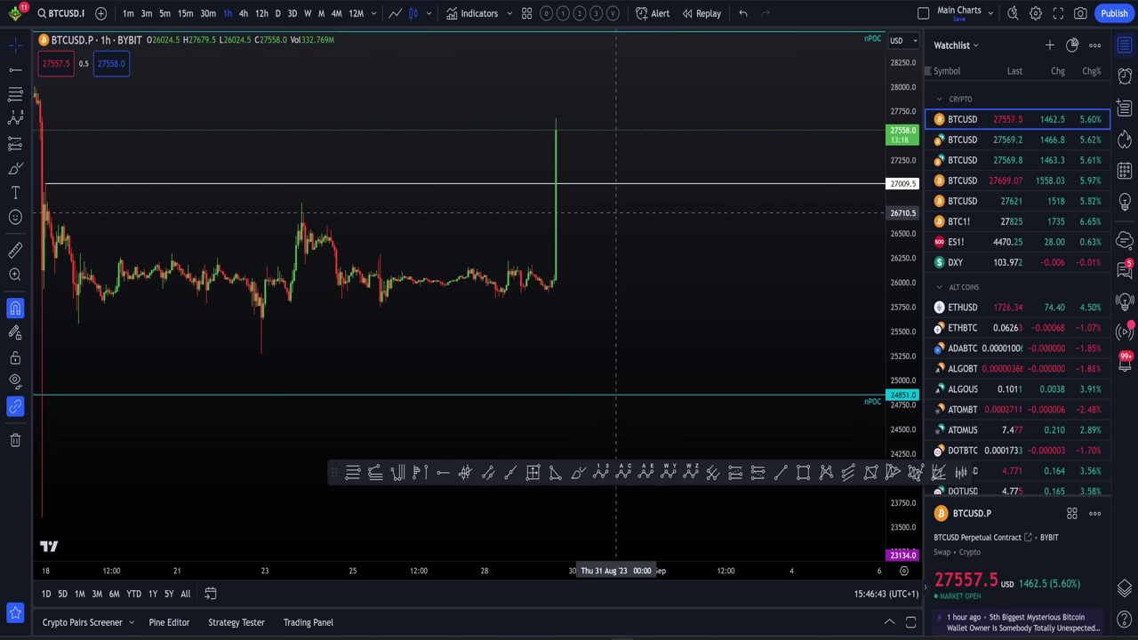
pyautogui.moveTo(595, 183); pyautogui.dragTo(598, 205)
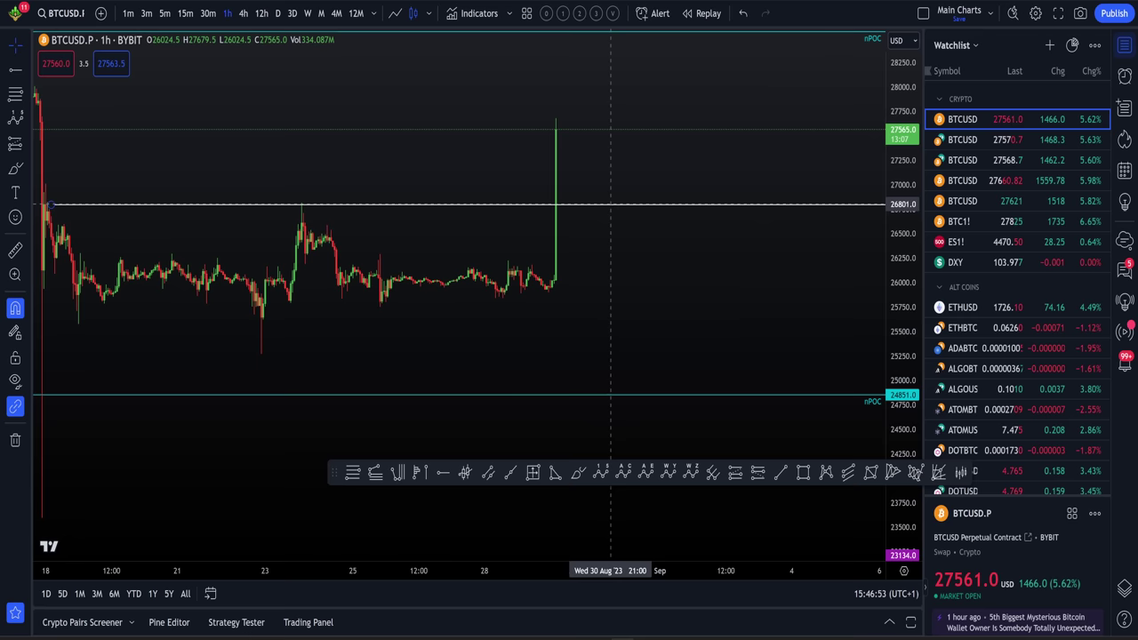
# Step: Check the 30-minute footprint chart, return to TradingView and examine the 1-hour rally against the 26794 ray and the levels above it
pyautogui.hotkey('alt', 'Tab')
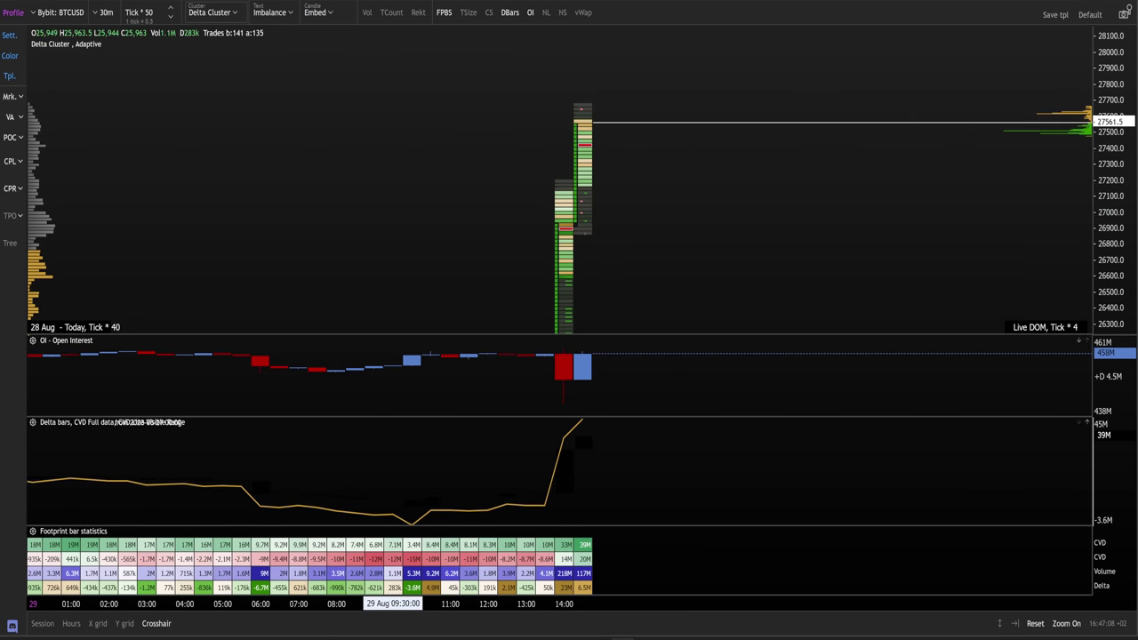
pyautogui.click(391, 1)
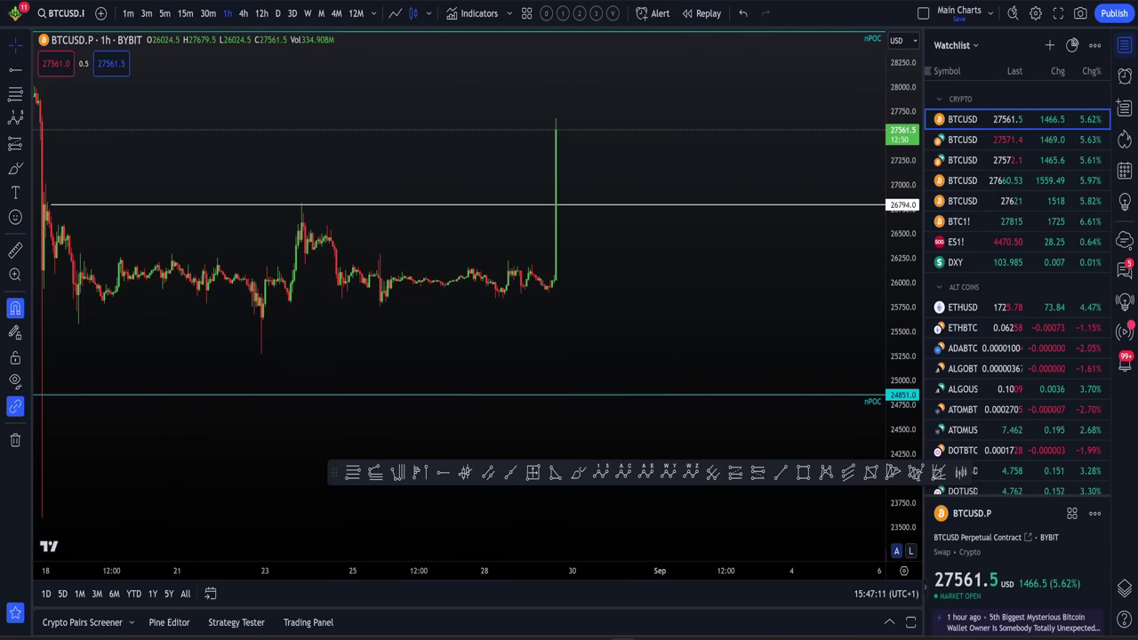
pyautogui.scroll(-1, 744, 289)
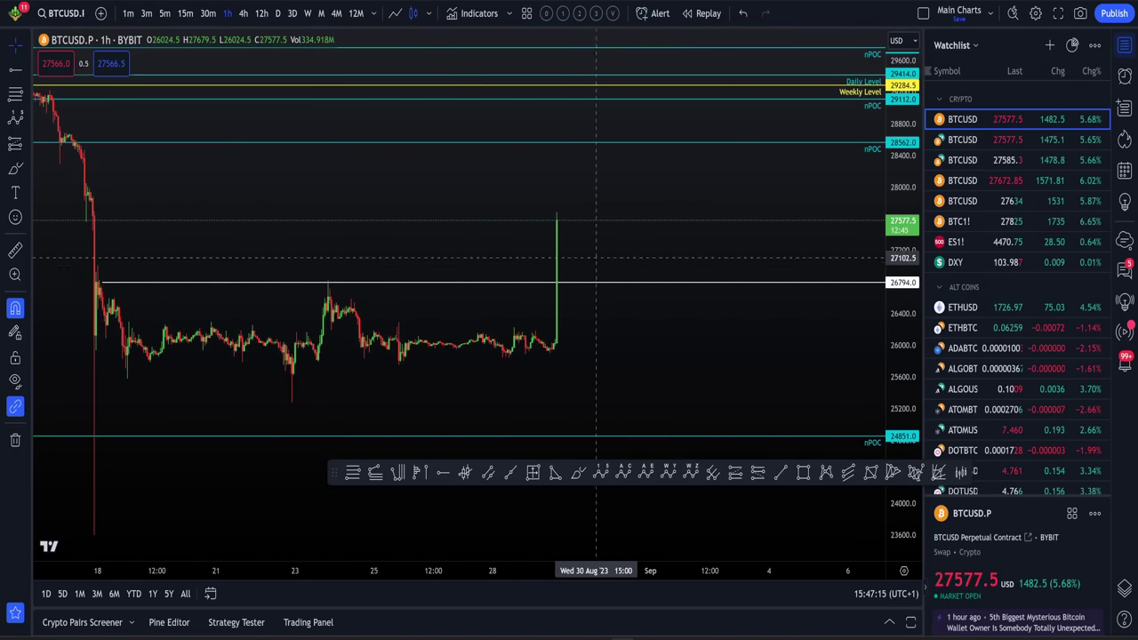
pyautogui.moveTo(610, 249); pyautogui.dragTo(573, 203)
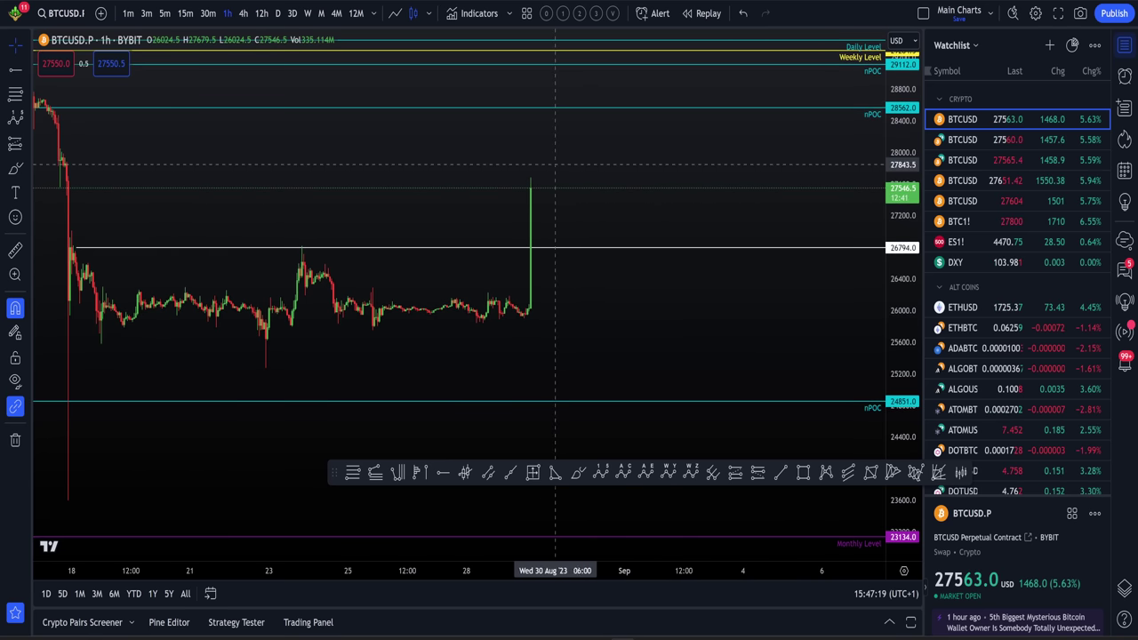
pyautogui.moveTo(581, 255); pyautogui.dragTo(566, 209)
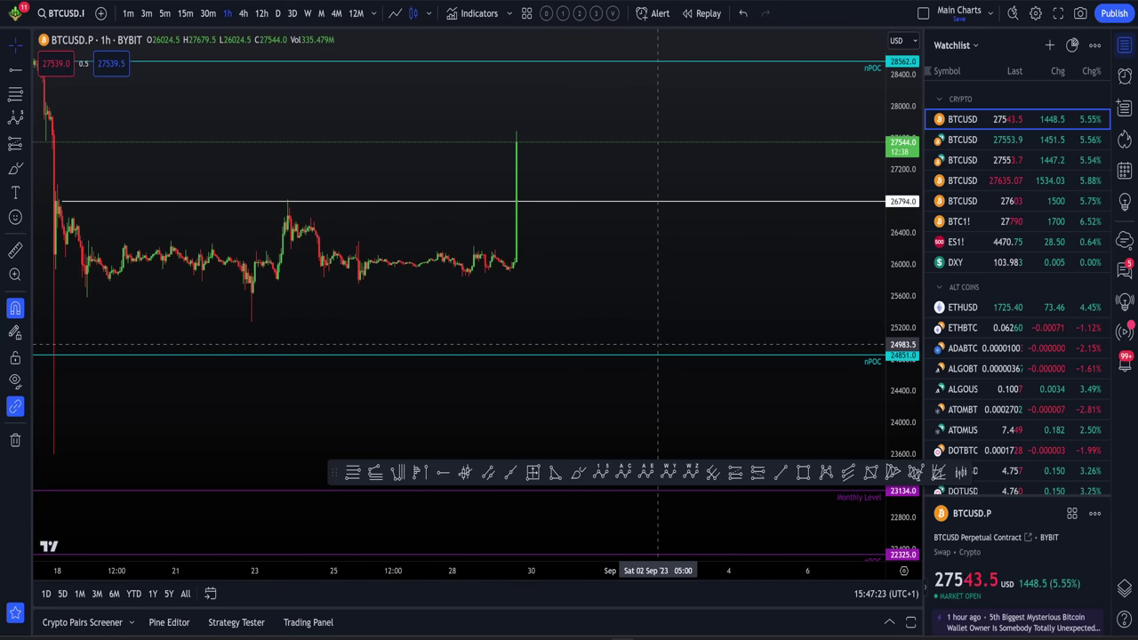
pyautogui.moveTo(614, 274); pyautogui.dragTo(705, 329)
pyautogui.scroll(-1, 780, 363)
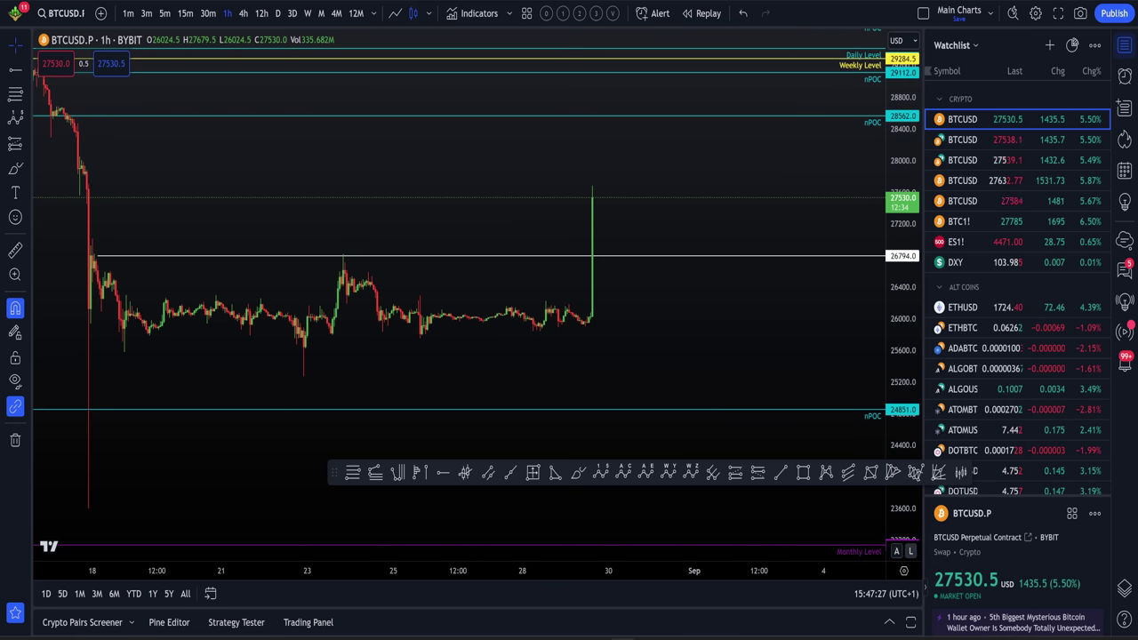
pyautogui.click(897, 552)
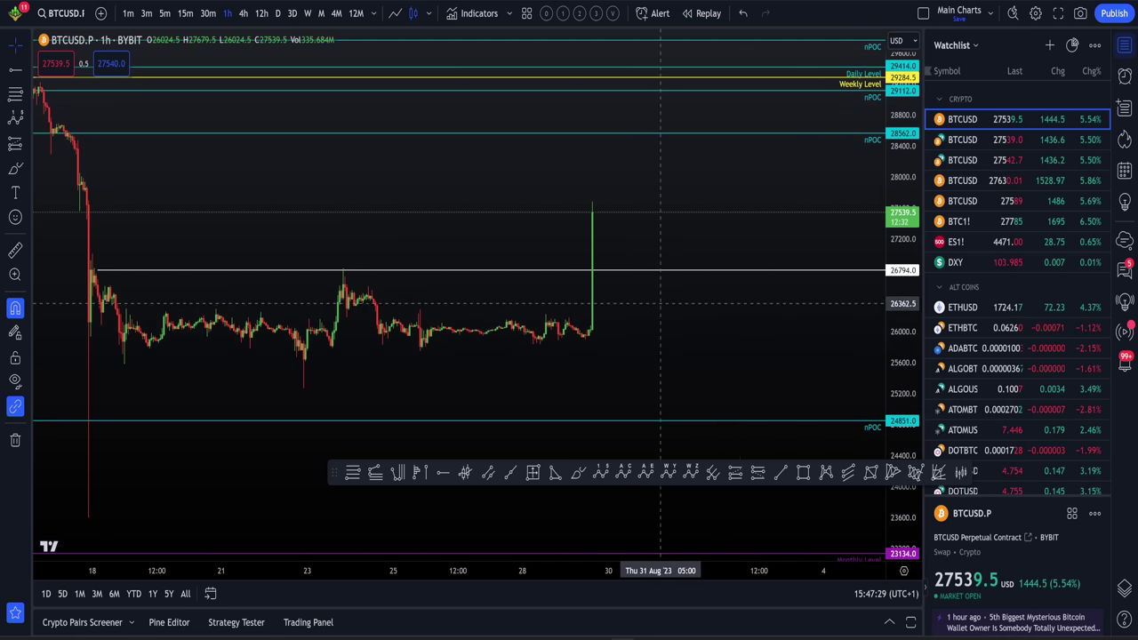
pyautogui.moveTo(663, 326); pyautogui.dragTo(641, 327)
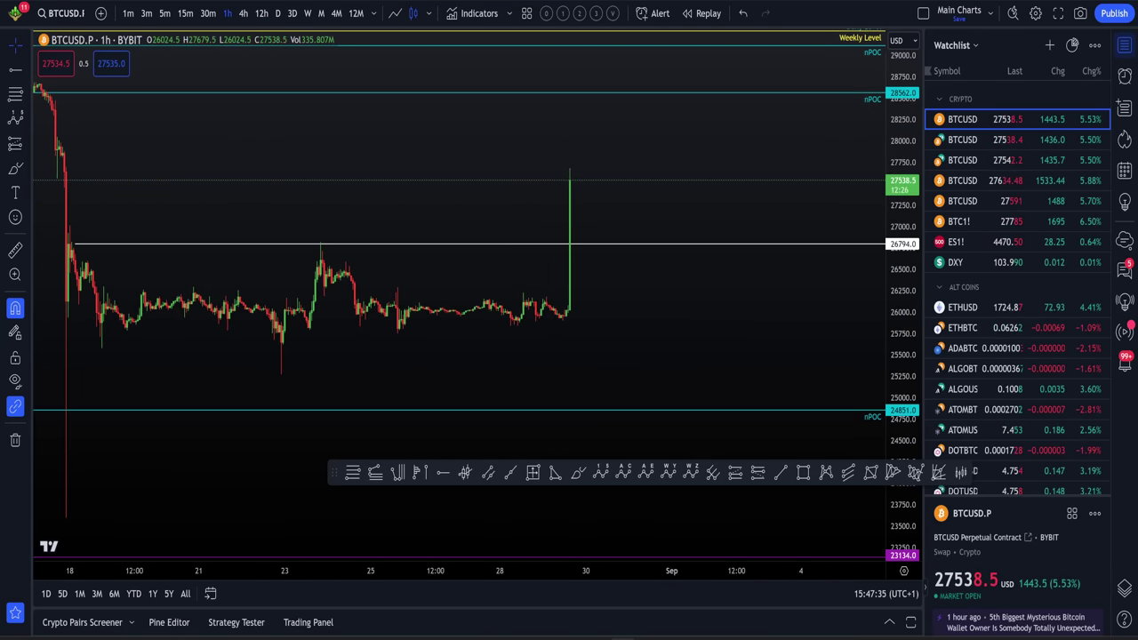
# Step: Recheck open interest and delta on the footprint chart, and return to TradingView to review the price levels above the 1-hour rally candle
pyautogui.hotkey('alt', 'Tab')
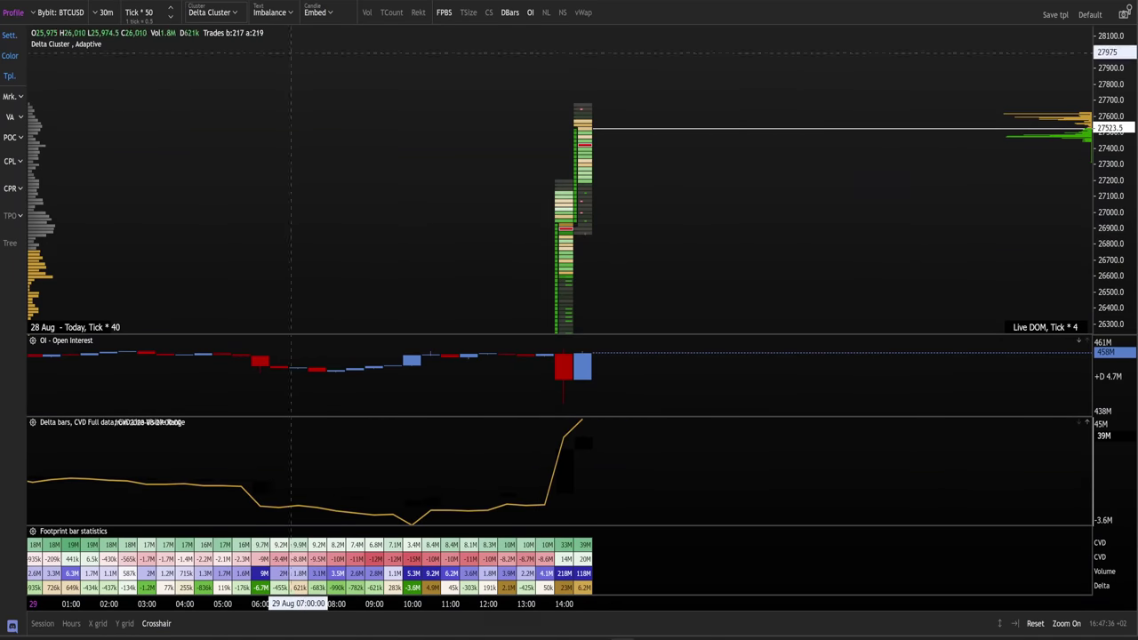
pyautogui.hotkey('alt', 'Tab')
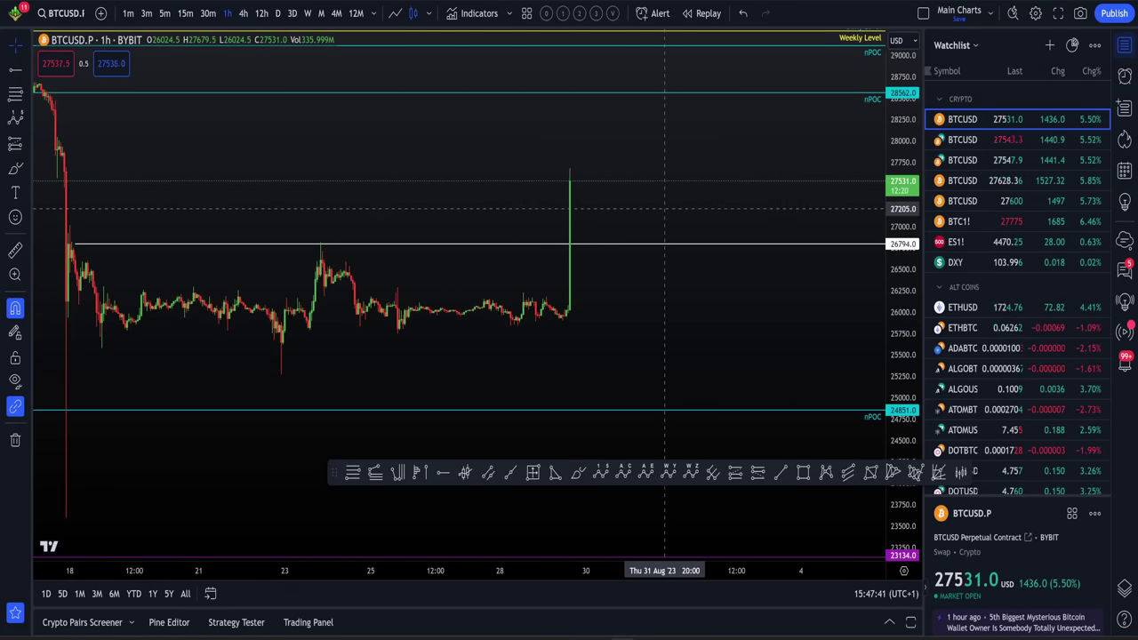
pyautogui.moveTo(667, 204); pyautogui.dragTo(679, 208)
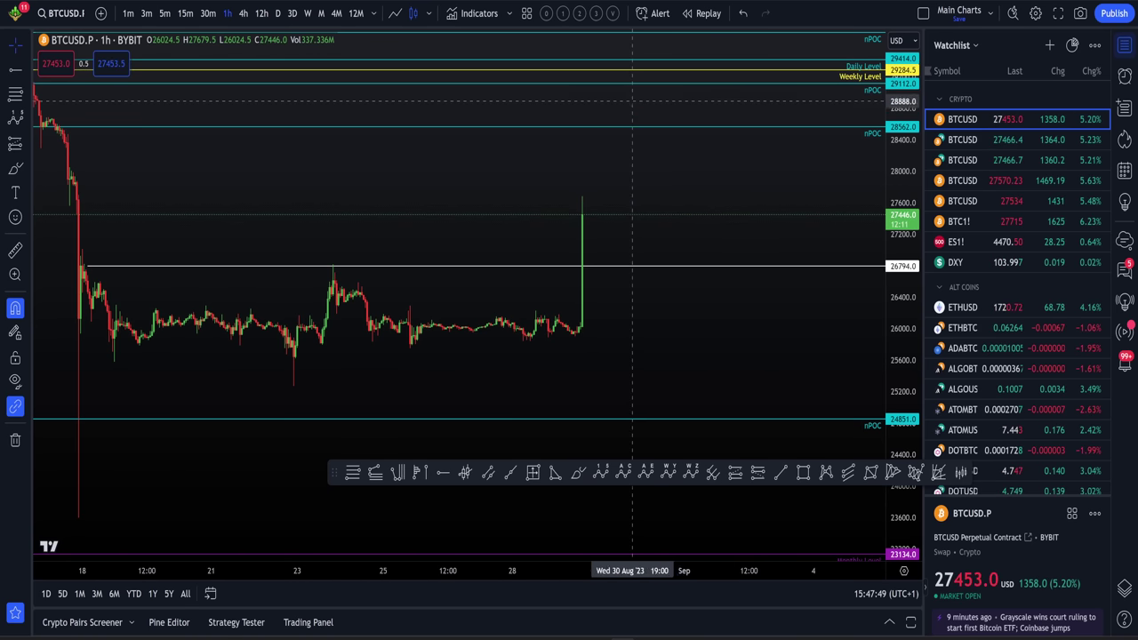
pyautogui.moveTo(665, 183); pyautogui.dragTo(650, 181)
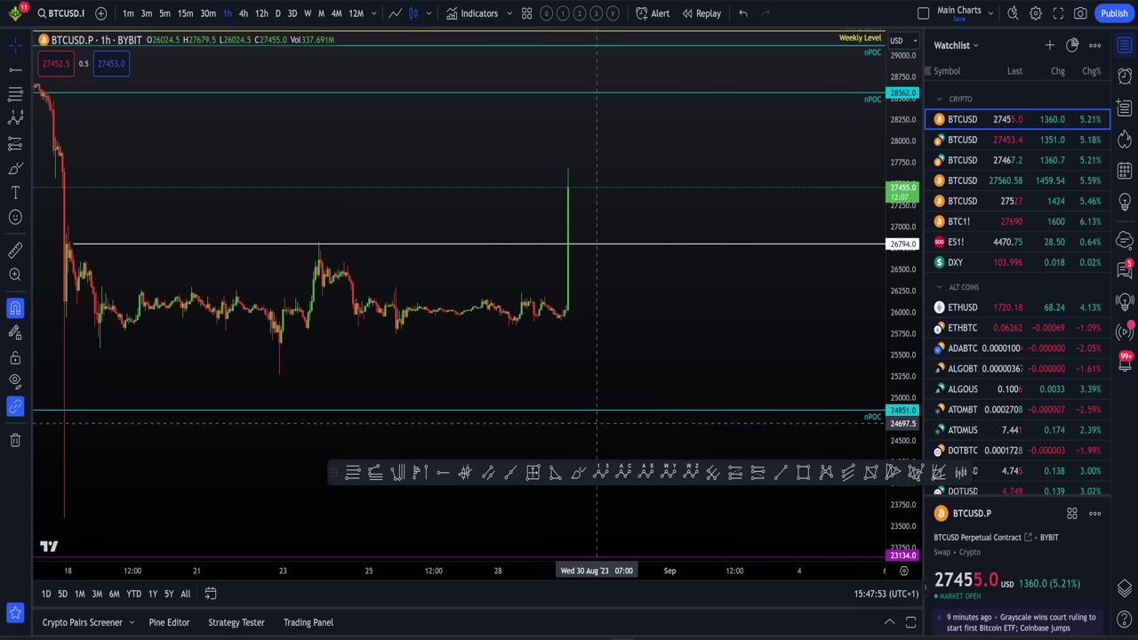
# Step: Undo a trial brush stroke down from the rally candle's top, and brush a mark along the candle between its base and about 27438
pyautogui.click(578, 472)
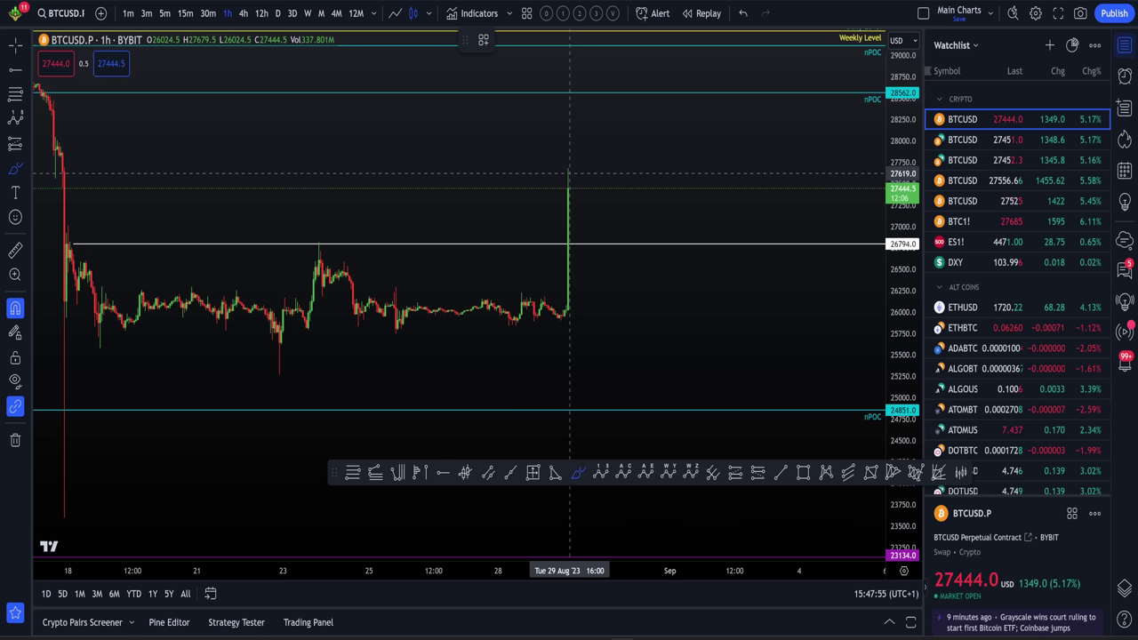
pyautogui.moveTo(569, 173); pyautogui.dragTo(609, 253)
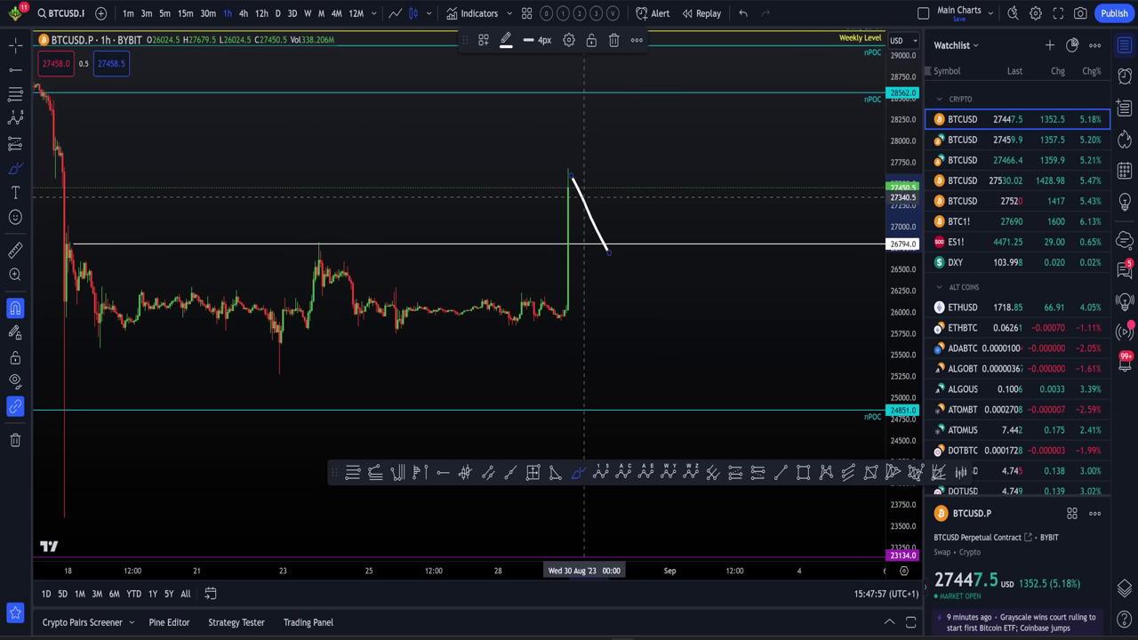
pyautogui.hotkey('ctrl', 'z')
pyautogui.moveTo(565, 185)
pyautogui.mouseDown()
pyautogui.moveTo(553, 171)
pyautogui.moveTo(558, 313)
pyautogui.mouseUp()
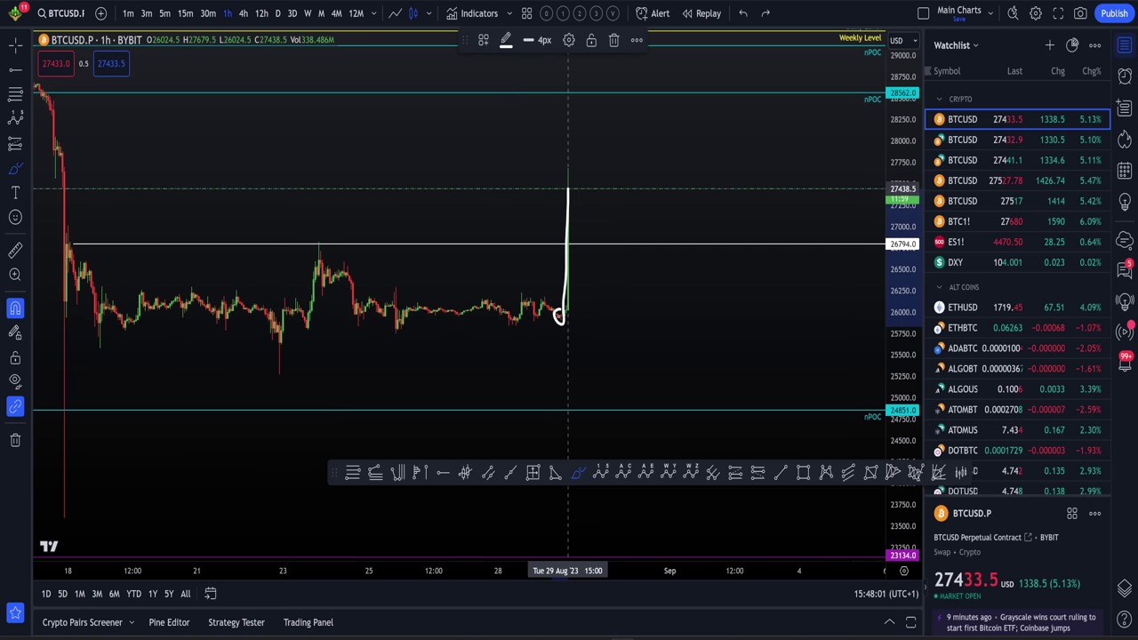
# Step: Undo the brush mark along the rally candle, and undo a trial brush stroke from the candle down toward 26656
pyautogui.hotkey('ctrl', 'z')
pyautogui.moveTo(565, 189)
pyautogui.mouseDown()
pyautogui.moveTo(573, 183)
pyautogui.moveTo(602, 254)
pyautogui.mouseUp()
pyautogui.hotkey('ctrl', 'z')
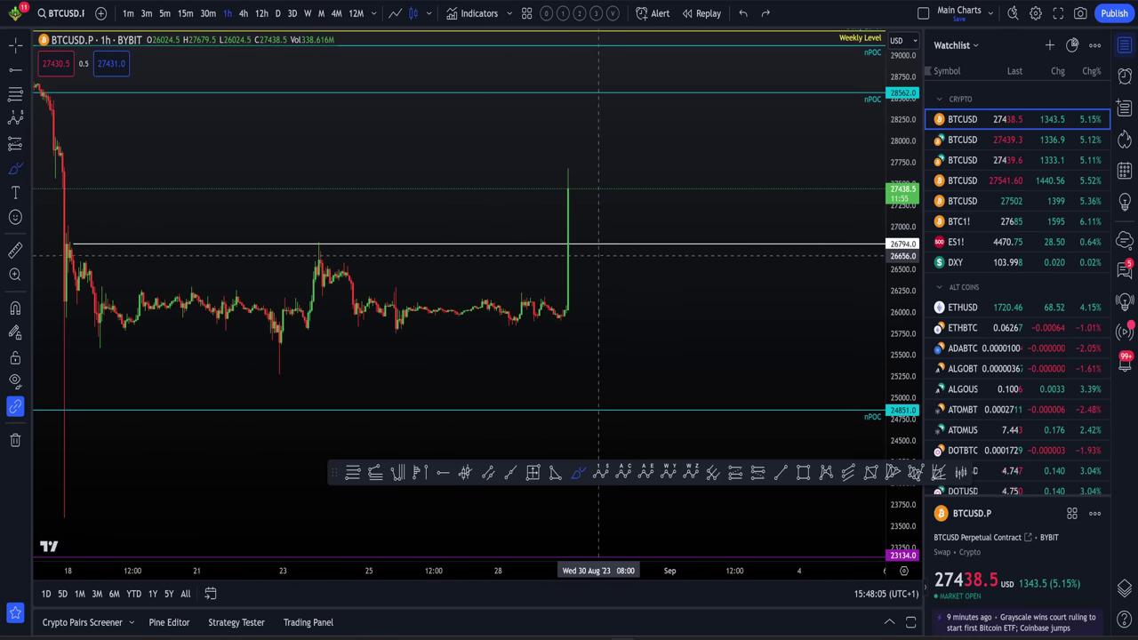
pyautogui.moveTo(634, 324); pyautogui.dragTo(613, 322)
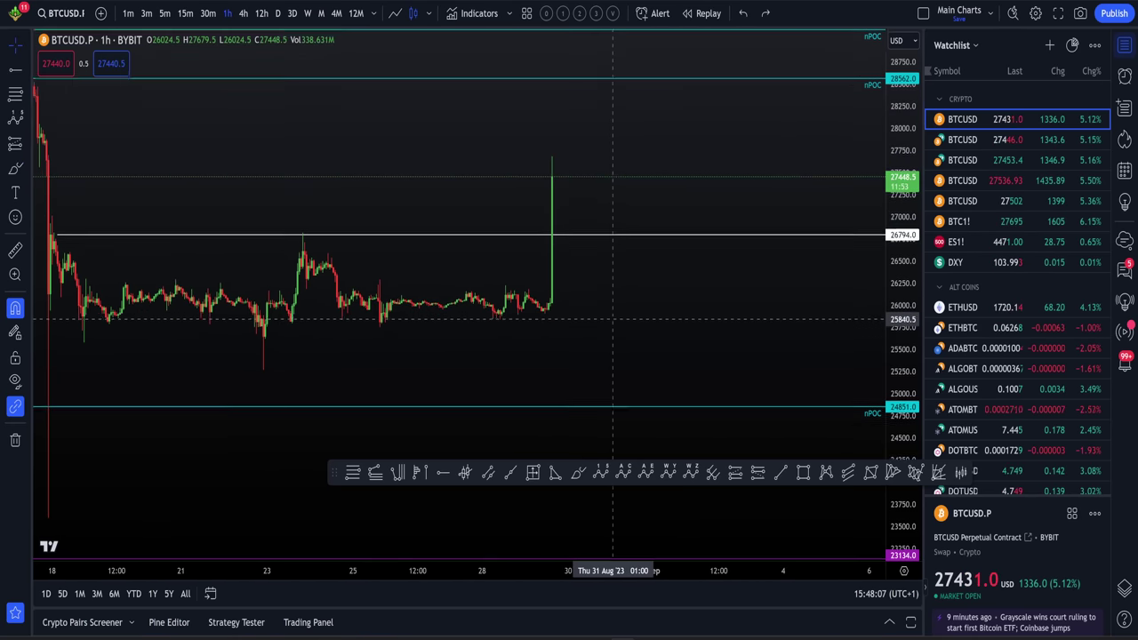
# Step: Try a short brush mark on the 26794 ray near 31 August, and undo it
pyautogui.click(578, 473)
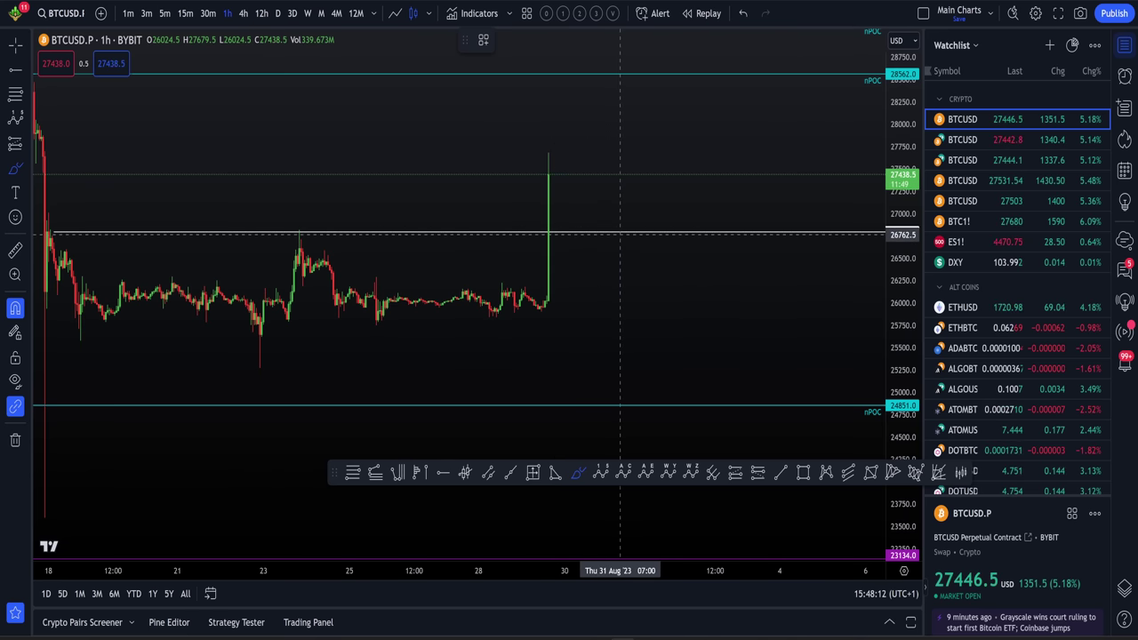
pyautogui.click(620, 233)
pyautogui.moveTo(619, 232); pyautogui.dragTo(621, 235)
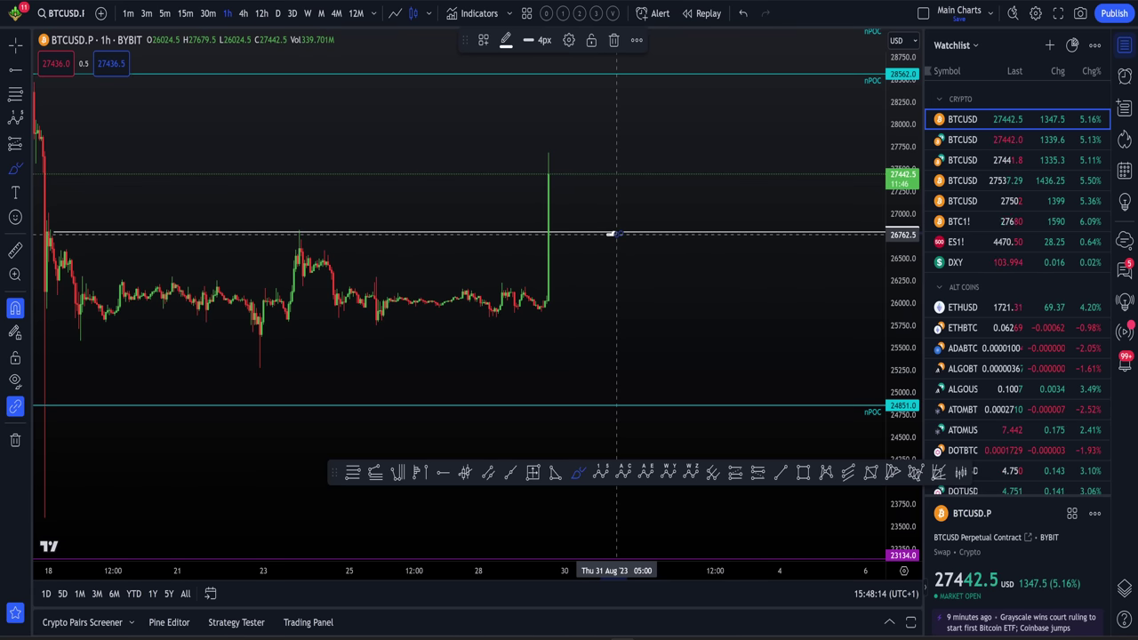
pyautogui.hotkey('ctrl', 'z')
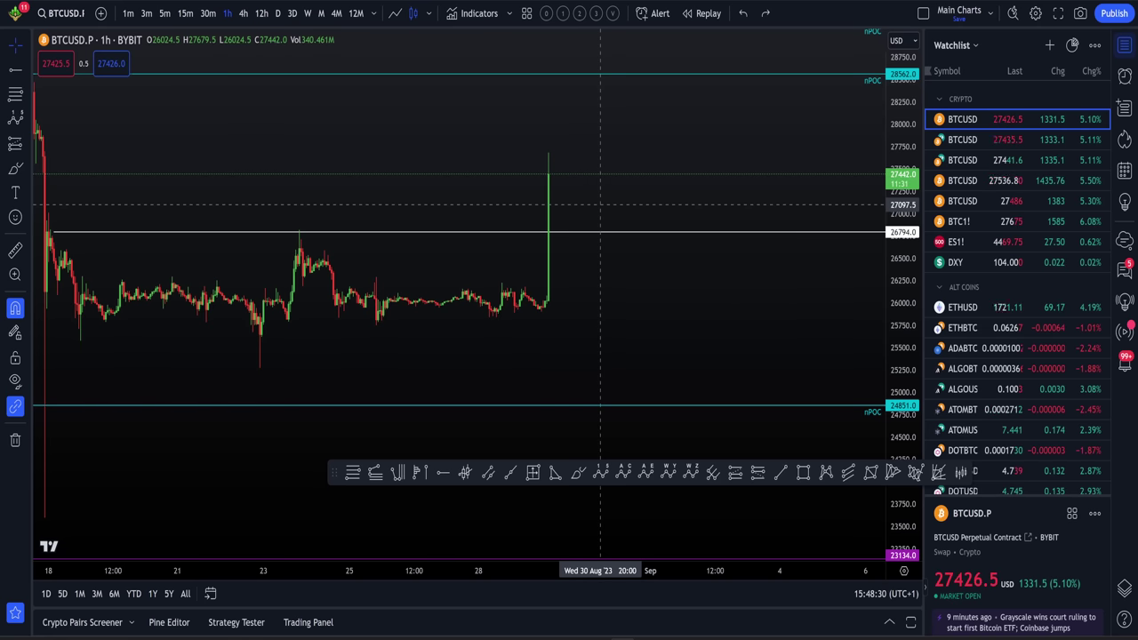
# Step: Check price, open interest and delta on the 30-minute footprint chart, and return to TradingView
pyautogui.hotkey('alt', 'Tab')
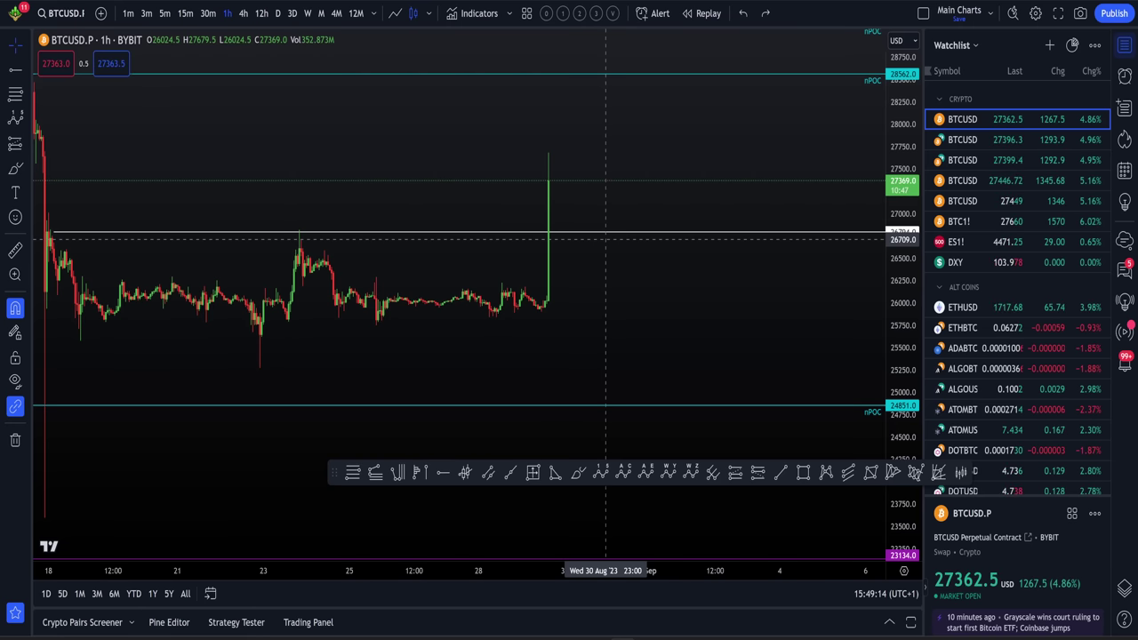
pyautogui.hotkey('alt', 'Tab')
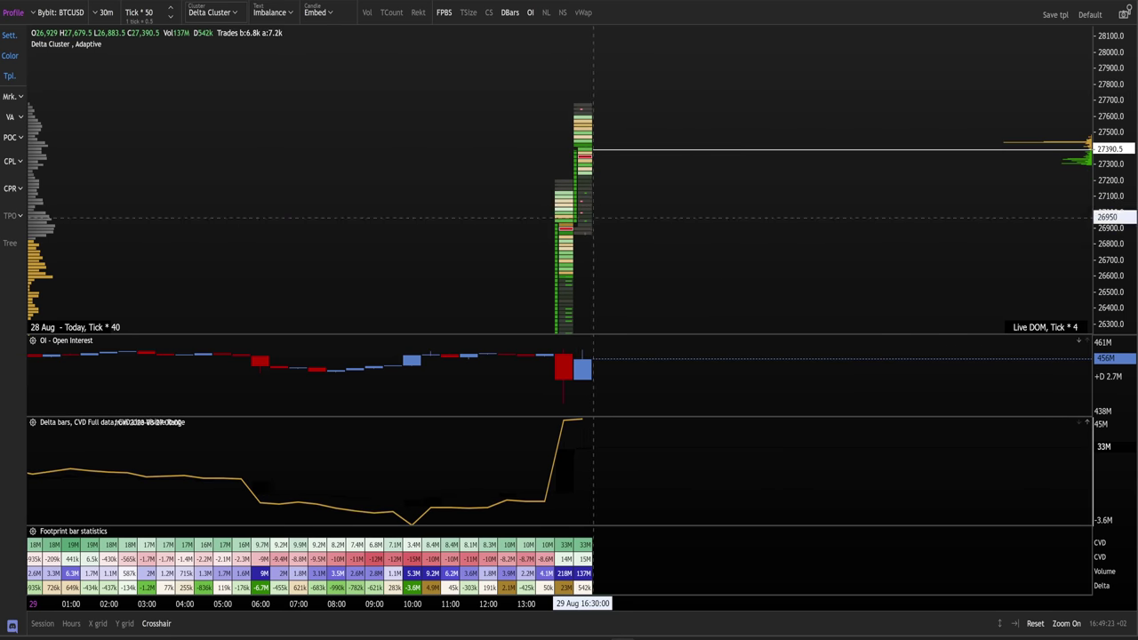
pyautogui.click(391, 2)
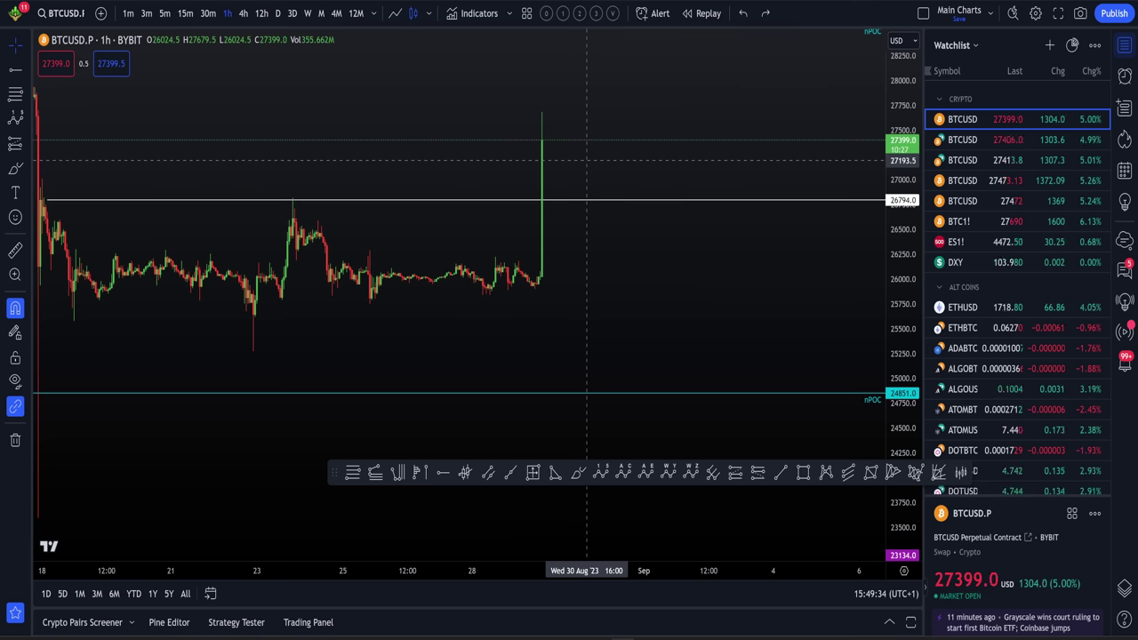
# Step: Examine the 1-hour price range from 18 to 29 August beneath the 26794 ray and the levels above it
pyautogui.scroll(5, 587, 160)
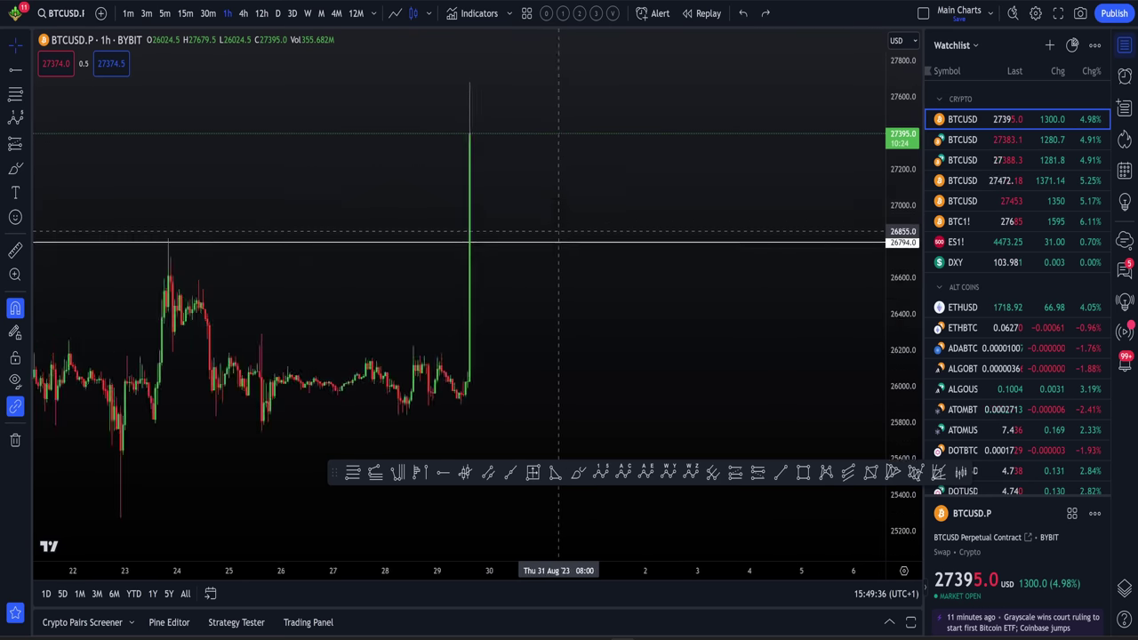
pyautogui.moveTo(639, 209); pyautogui.dragTo(828, 228)
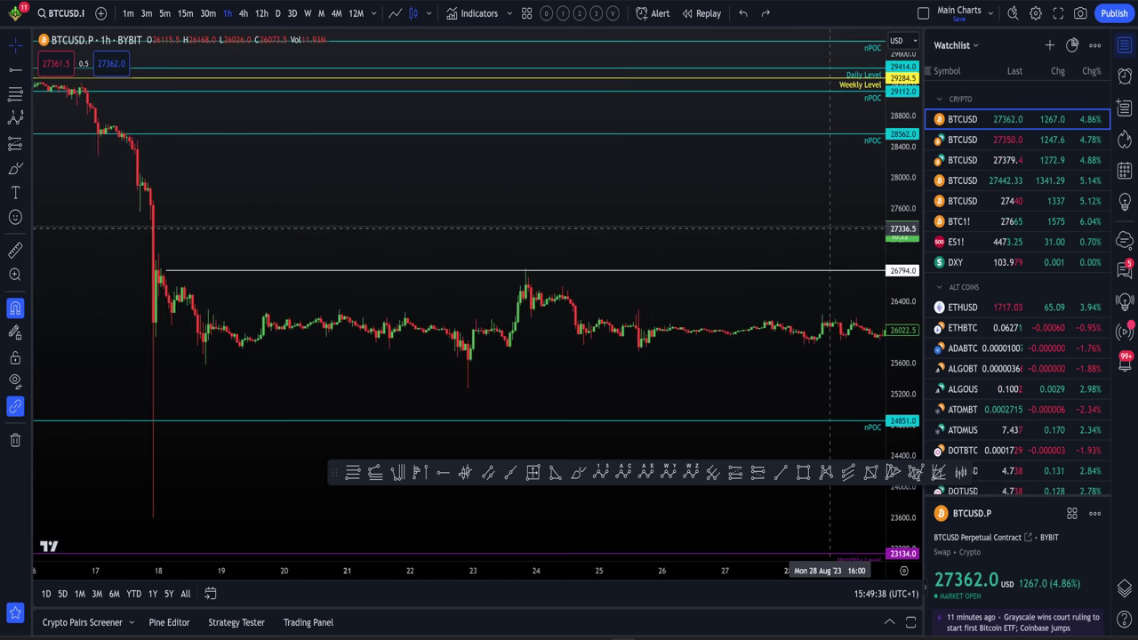
pyautogui.scroll(4, 838, 323)
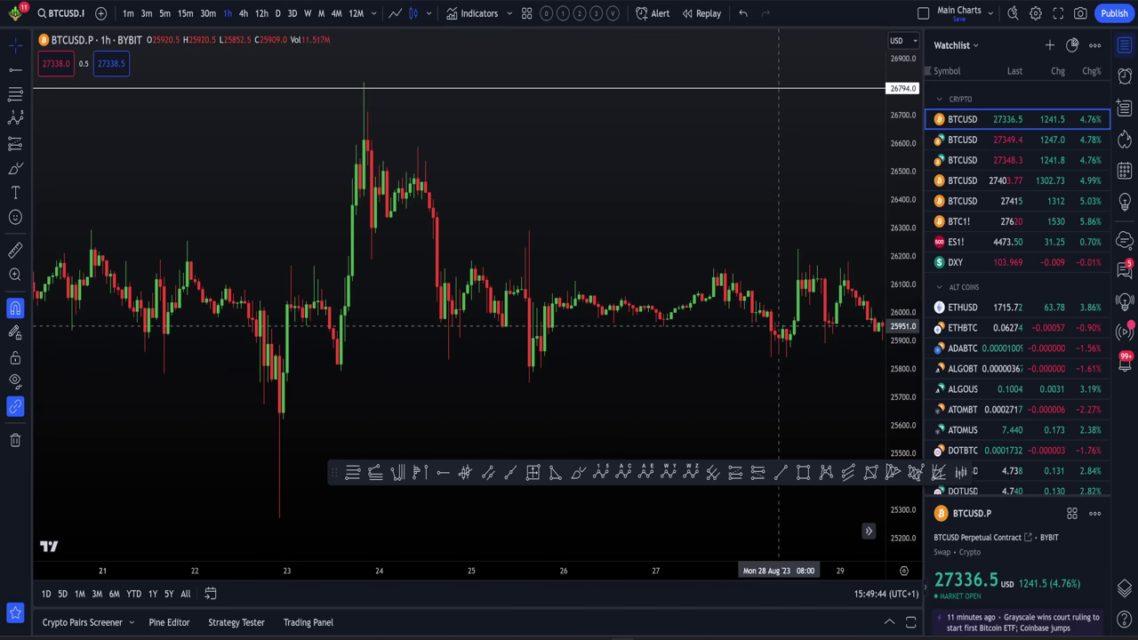
pyautogui.scroll(-4, 819, 342)
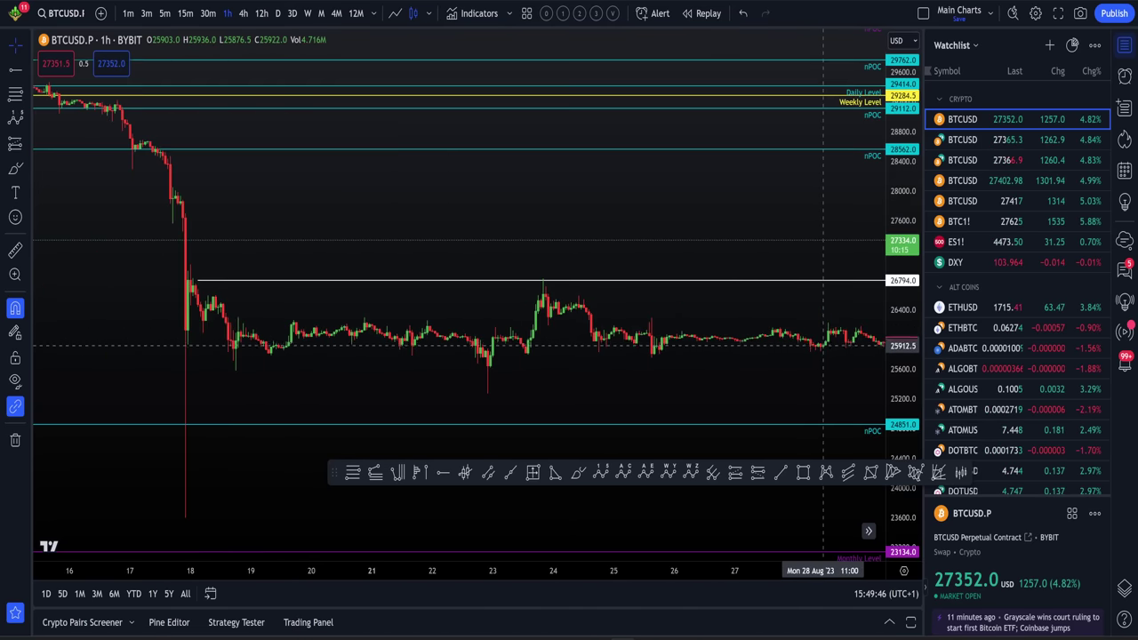
pyautogui.scroll(3, 824, 344)
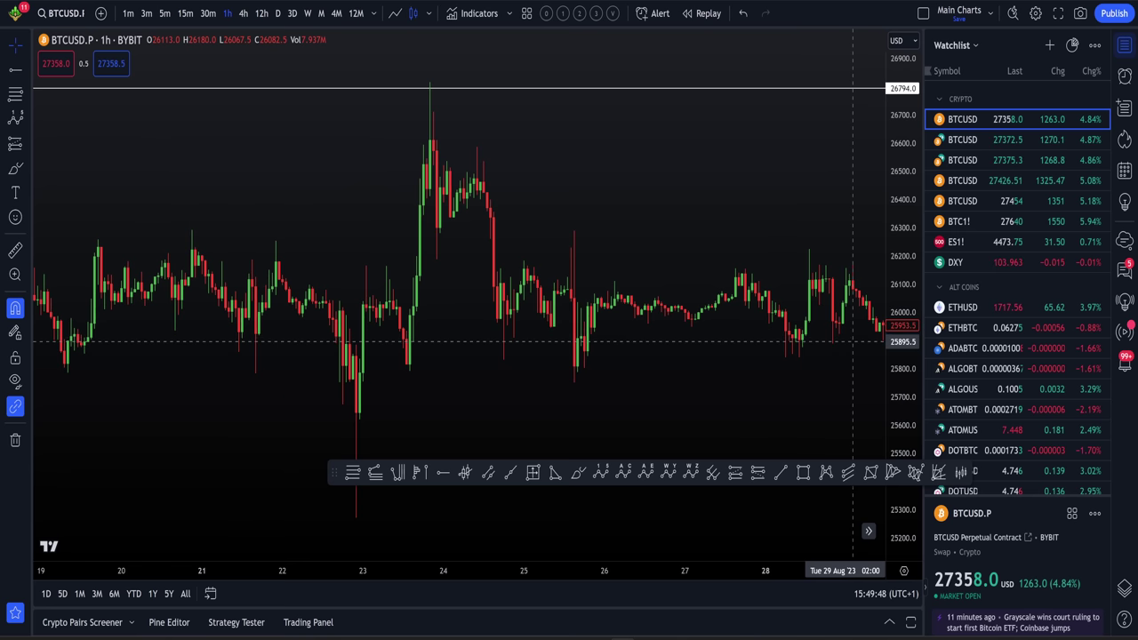
pyautogui.moveTo(824, 347); pyautogui.dragTo(646, 346)
pyautogui.scroll(-5, 649, 341)
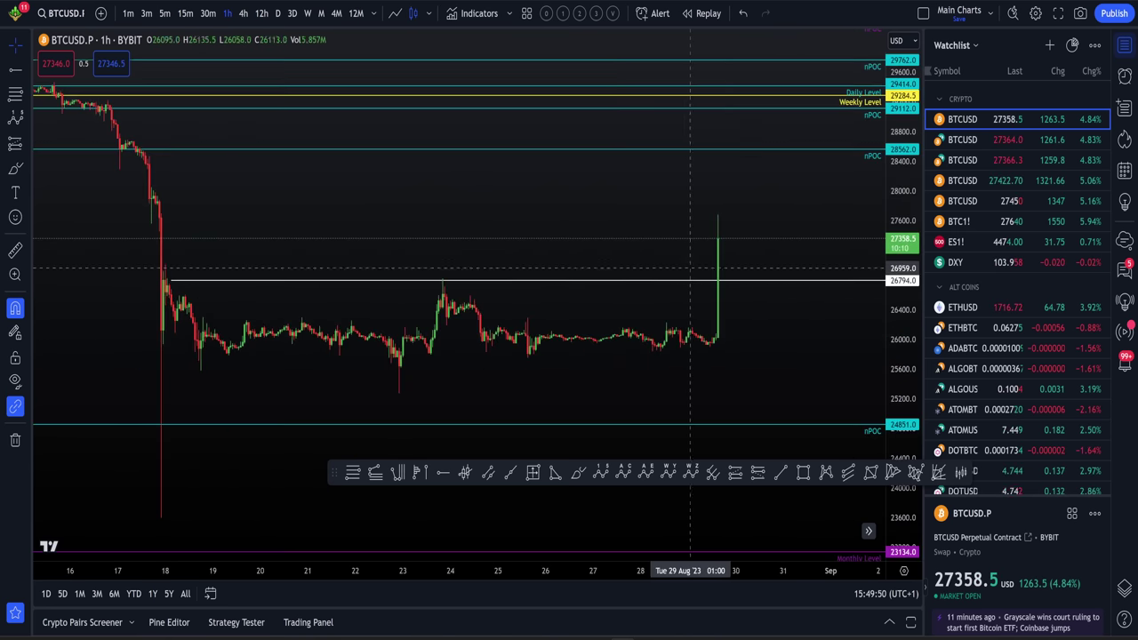
# Step: Review the 29 August rally candle against the 26794 ray and the nPOC levels at 28562 and 24851
pyautogui.moveTo(763, 313); pyautogui.dragTo(647, 222)
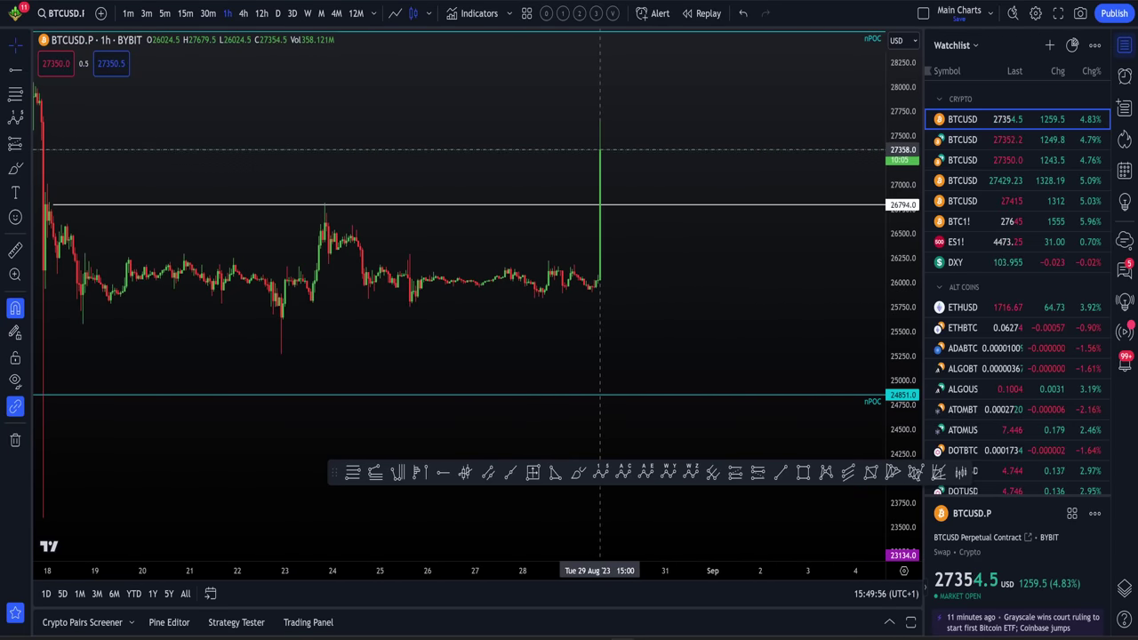
pyautogui.scroll(-1, 709, 275)
pyautogui.moveTo(720, 311); pyautogui.dragTo(641, 318)
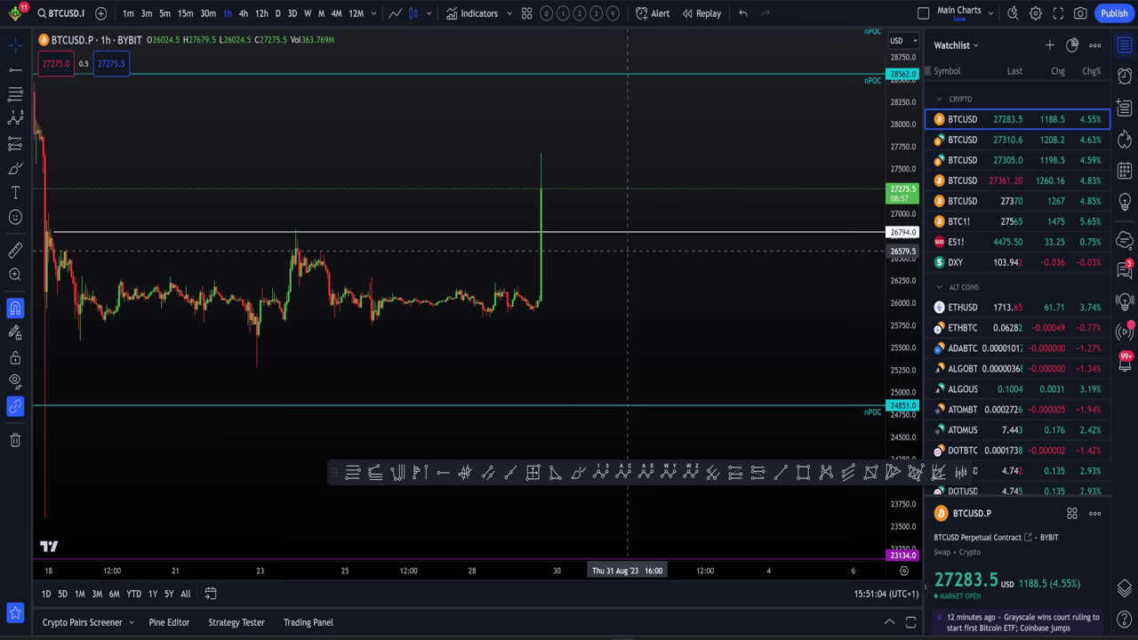
pyautogui.moveTo(618, 250); pyautogui.dragTo(695, 311)
pyautogui.scroll(2, 697, 309)
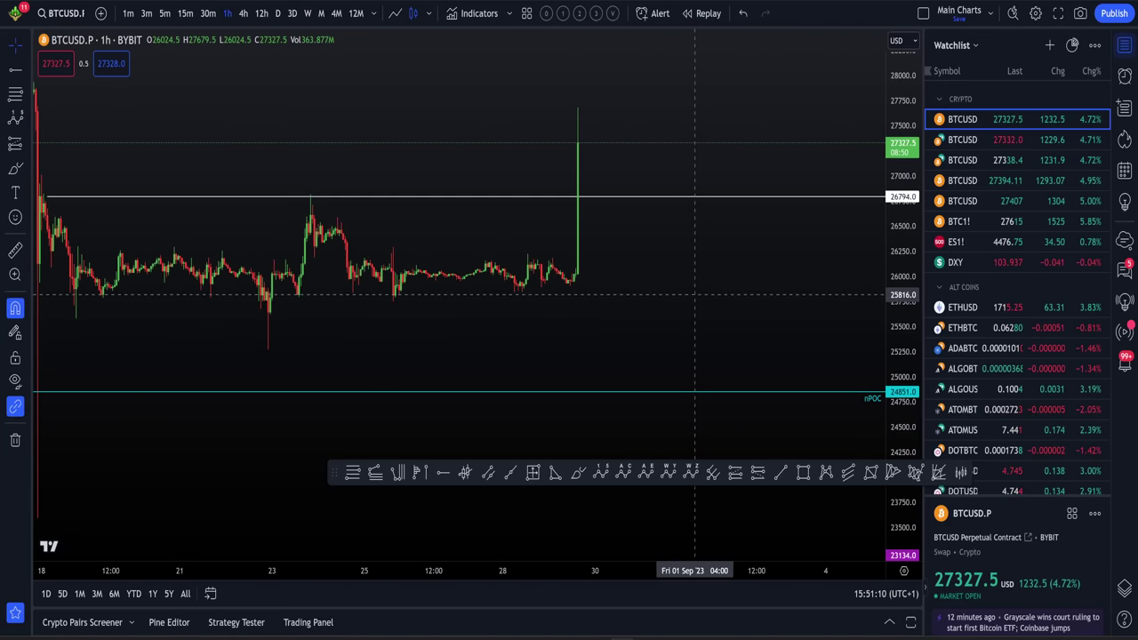
pyautogui.scroll(-1, 675, 289)
pyautogui.moveTo(649, 286); pyautogui.dragTo(615, 231)
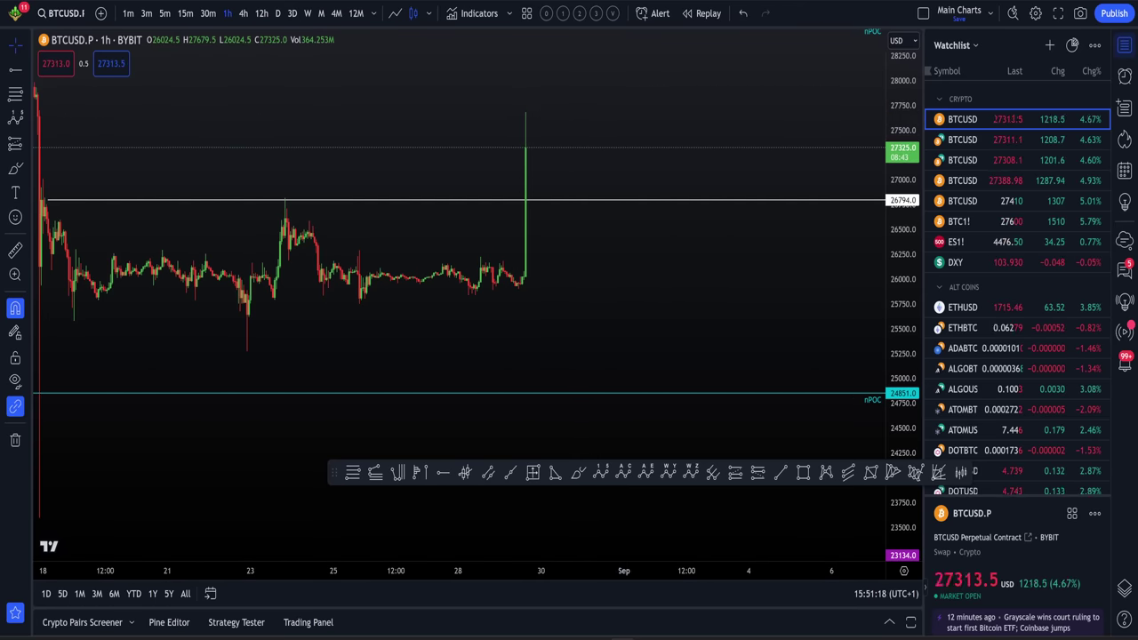
# Step: Switch to the ChartChampions Daily Update 29-08-2023 video to review its triangle drawing, and return to TradingView
pyautogui.hotkey('alt', 'Tab')
pyautogui.hotkey('alt', 'Tab')
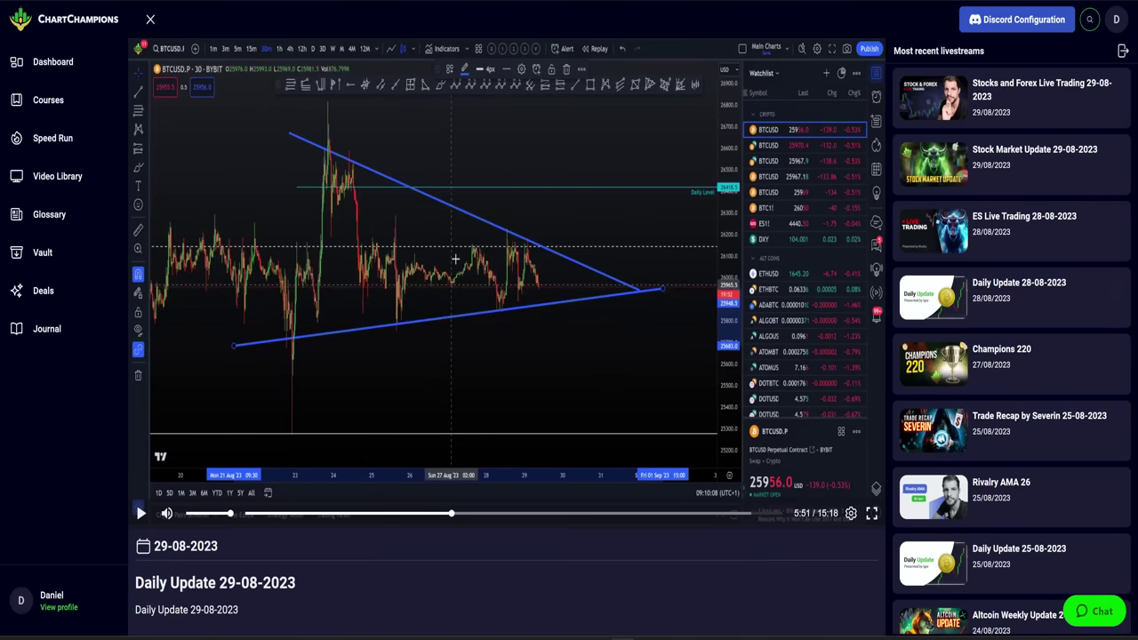
pyautogui.hotkey('alt', 'Tab')
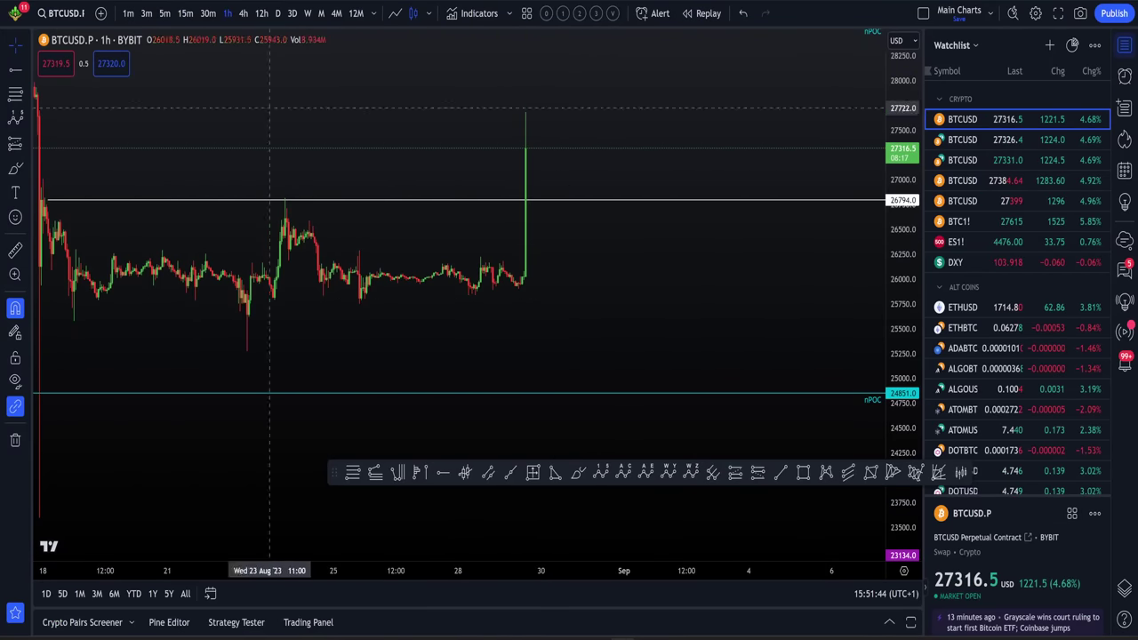
# Step: Examine the rally's order flow and open interest on the 3-minute footprint chart, restore the 30-minute timeframe, and return to TradingView
pyautogui.hotkey('ctrl', 'Tab')
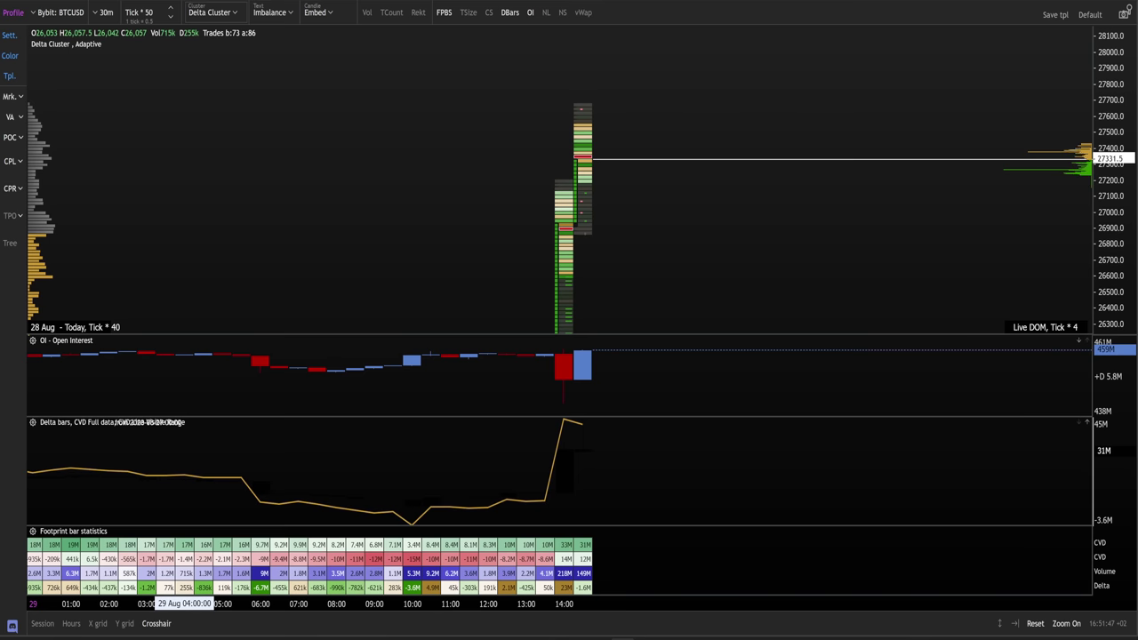
pyautogui.click(106, 13)
pyautogui.click(187, 77)
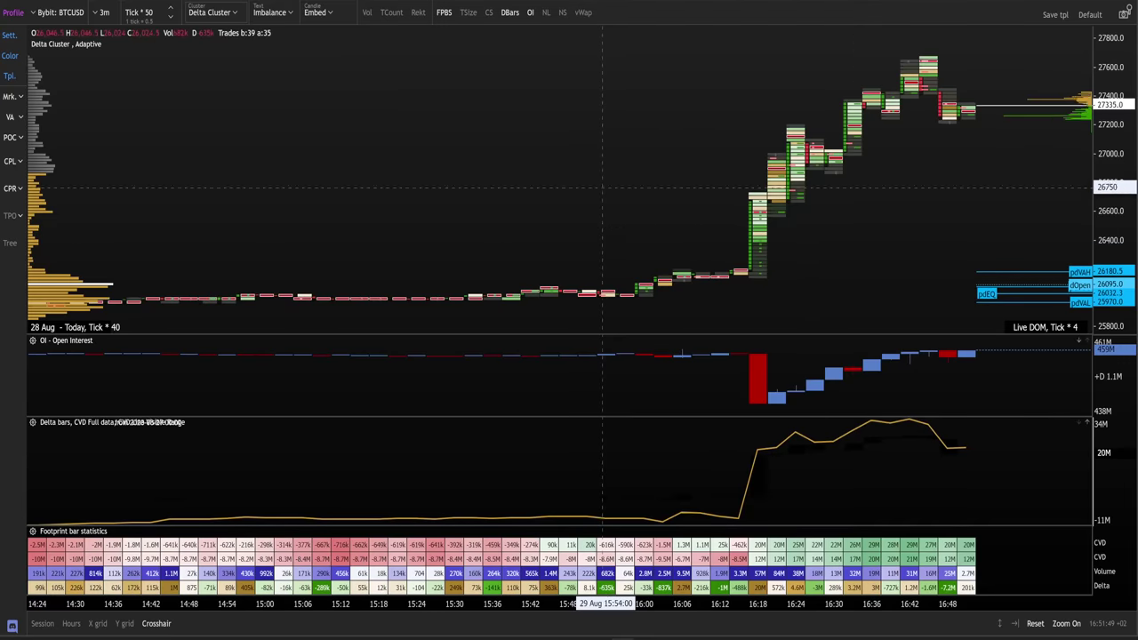
pyautogui.scroll(1, 582, 232)
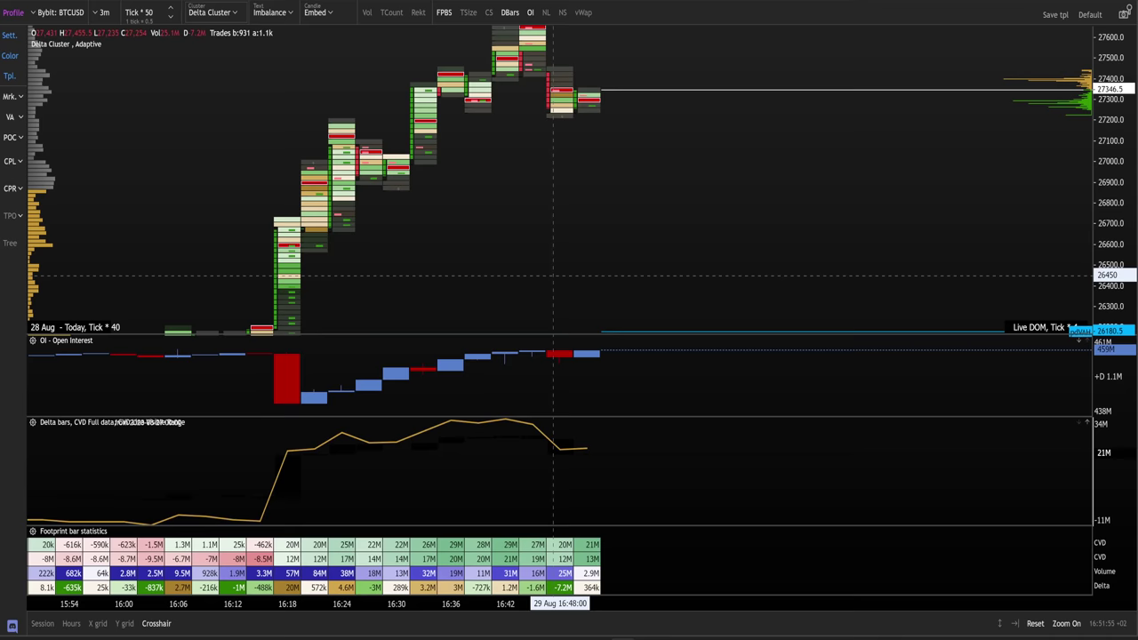
pyautogui.moveTo(569, 267); pyautogui.dragTo(558, 314)
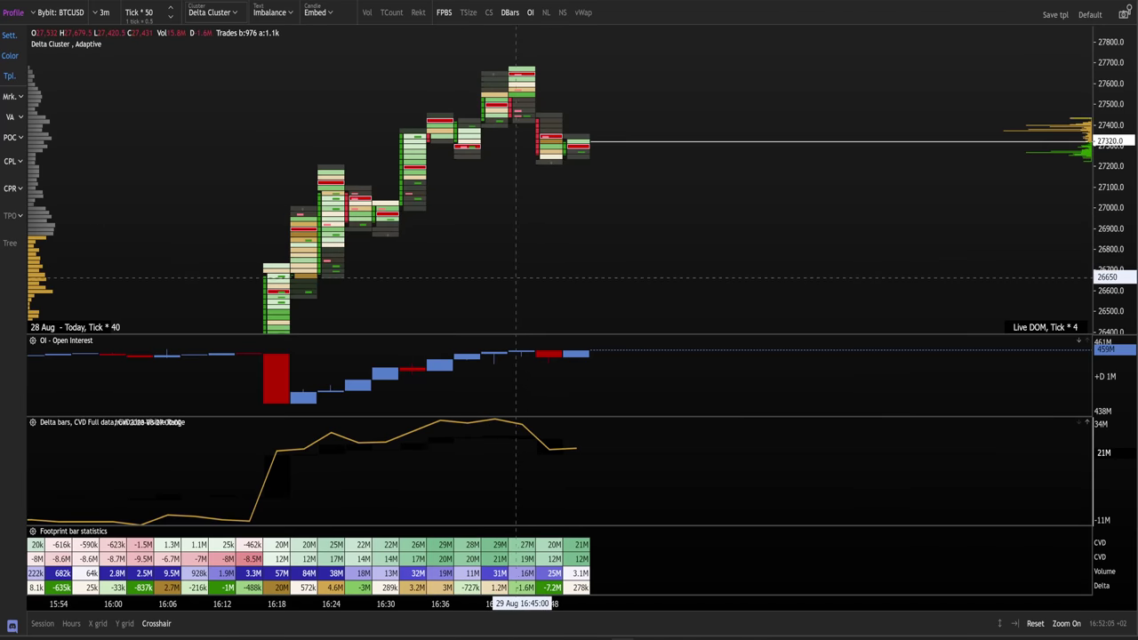
pyautogui.press('1')
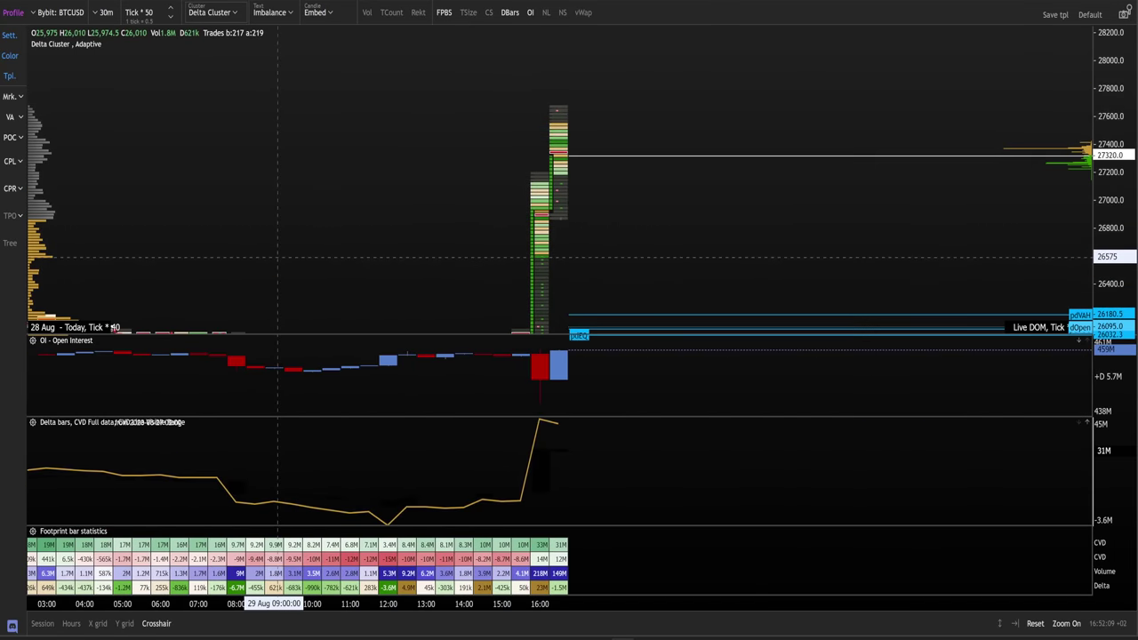
pyautogui.hotkey('alt', 'Tab')
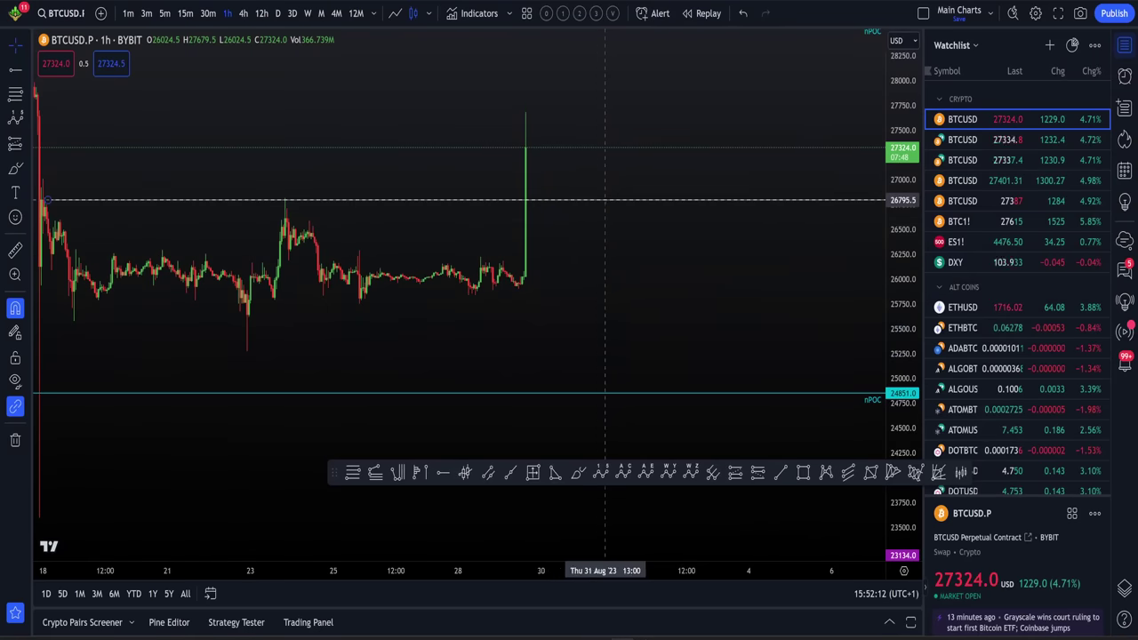
pyautogui.moveTo(576, 241); pyautogui.dragTo(606, 255)
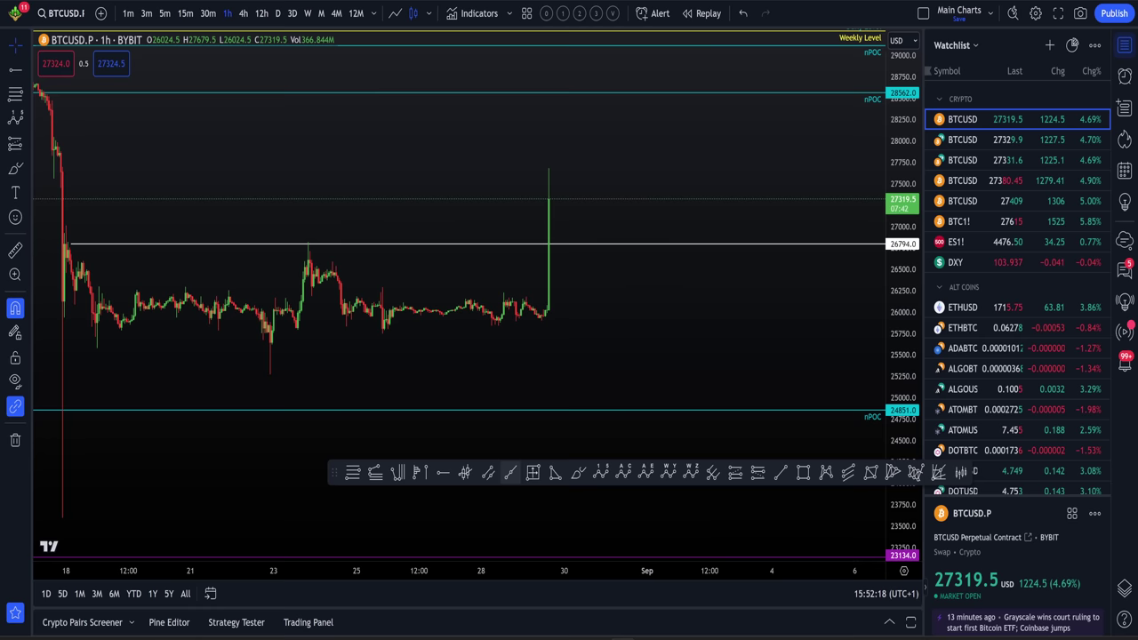
pyautogui.click(488, 472)
pyautogui.click(609, 334)
pyautogui.press('Escape')
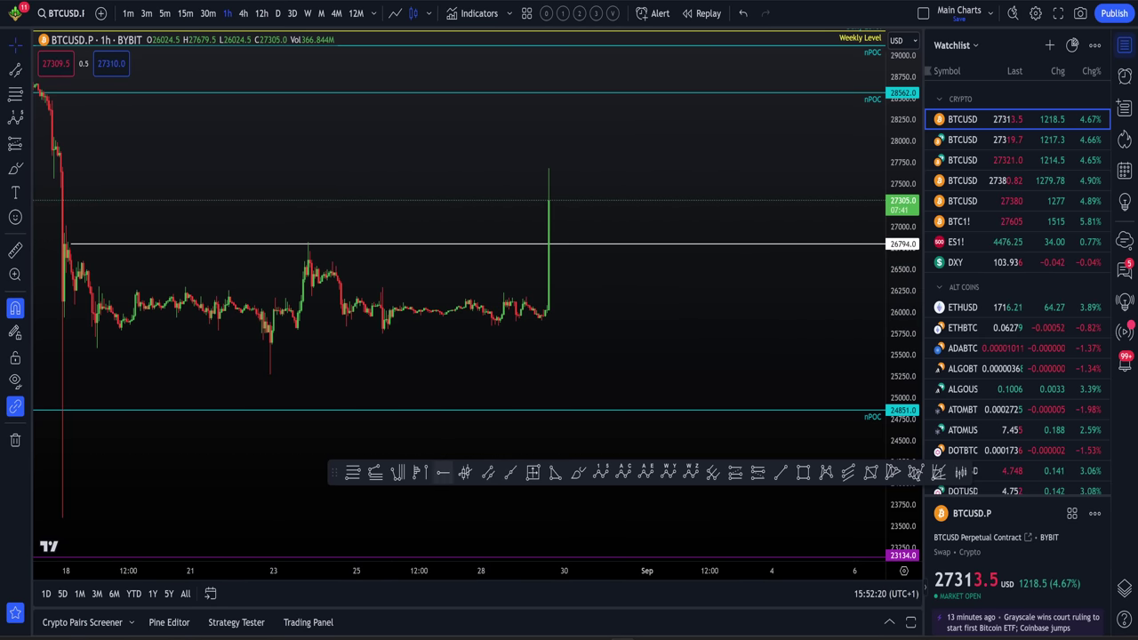
# Step: Add a fixed range volume profile spanning the 17 August 23:00 candle and the 29 August 15:00 rally candle
pyautogui.click(420, 472)
pyautogui.click(548, 309)
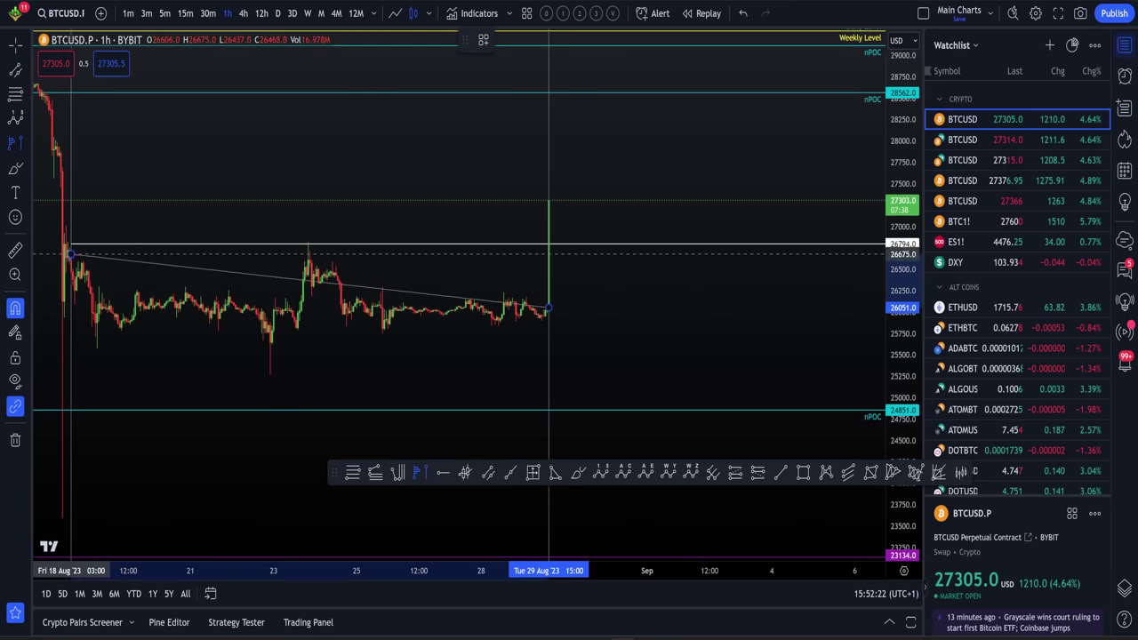
pyautogui.click(64, 243)
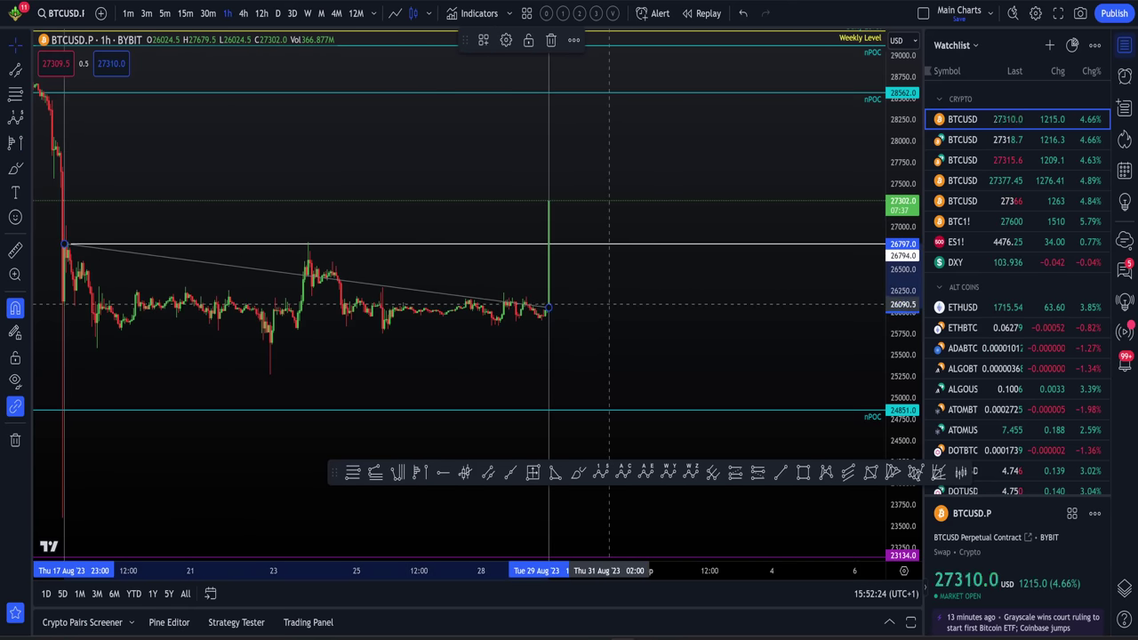
pyautogui.click(635, 304)
pyautogui.scroll(-3, 641, 305)
pyautogui.scroll(3, 638, 338)
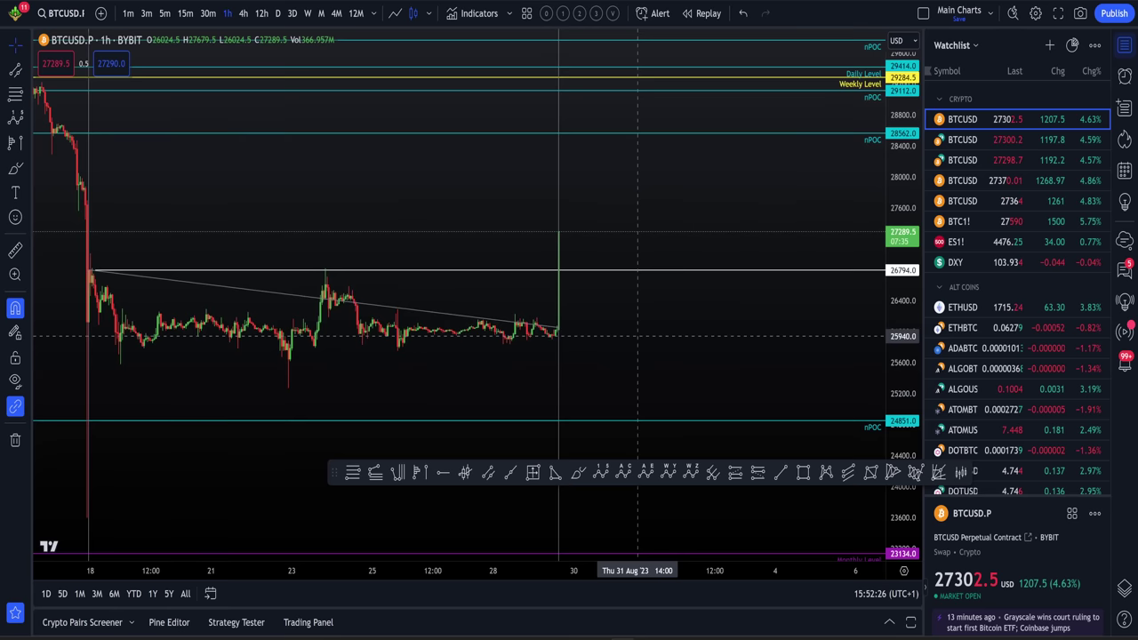
# Step: Examine the volume profile's value area and point of control against the rally candle and the 26794 ray
pyautogui.moveTo(902, 342); pyautogui.dragTo(903, 229)
pyautogui.moveTo(640, 350); pyautogui.dragTo(764, 311)
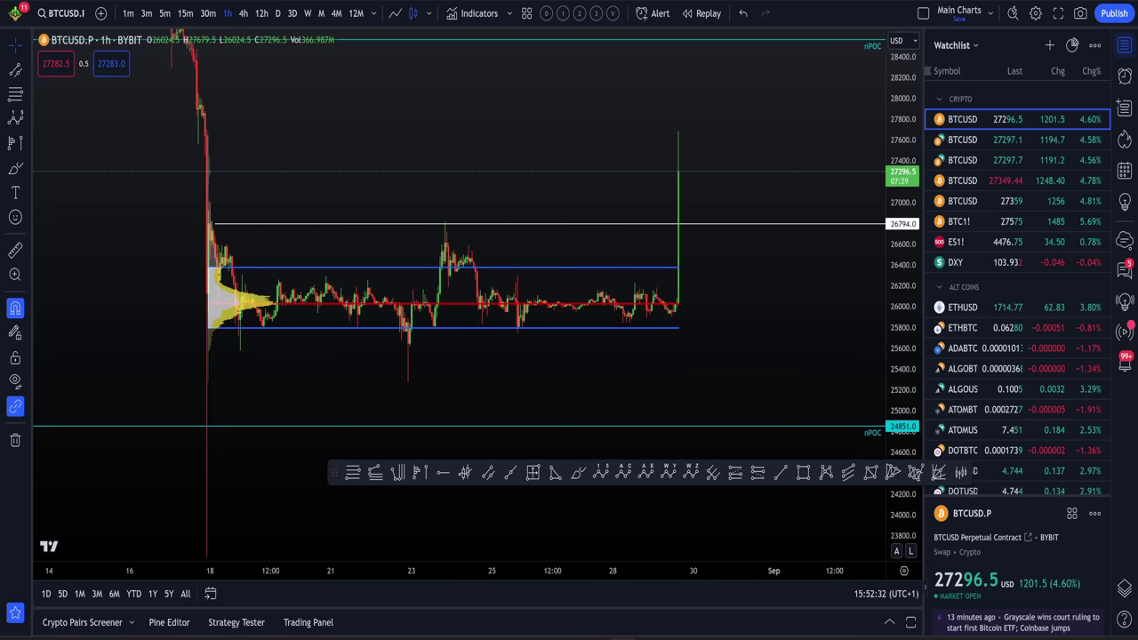
pyautogui.moveTo(731, 235); pyautogui.dragTo(655, 262)
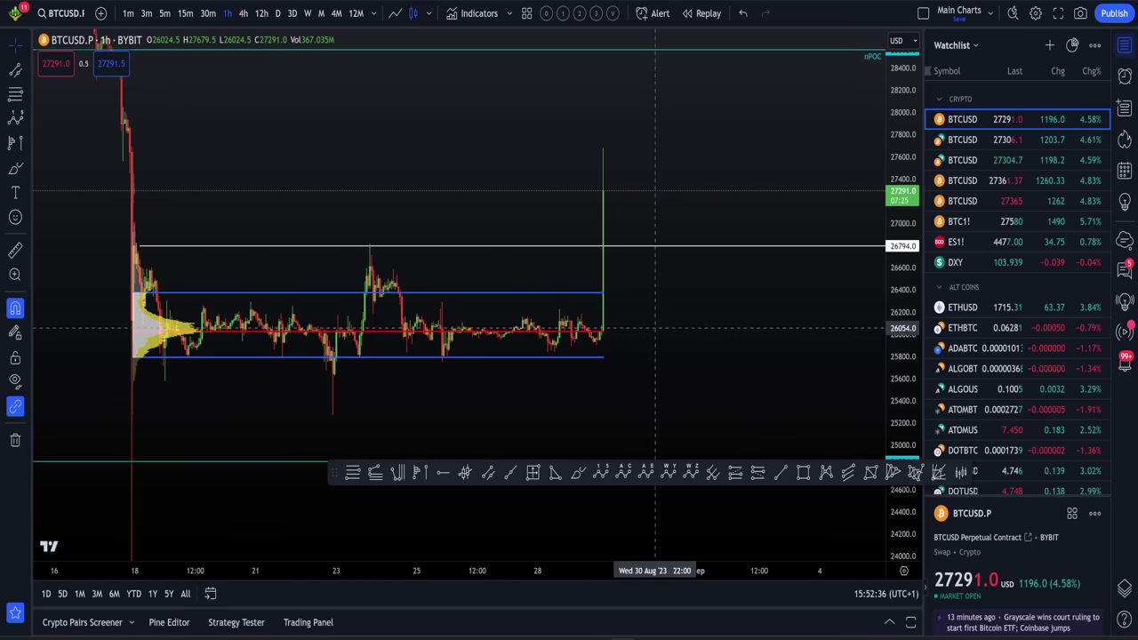
pyautogui.moveTo(687, 327); pyautogui.dragTo(669, 255)
pyautogui.moveTo(758, 409); pyautogui.dragTo(775, 498)
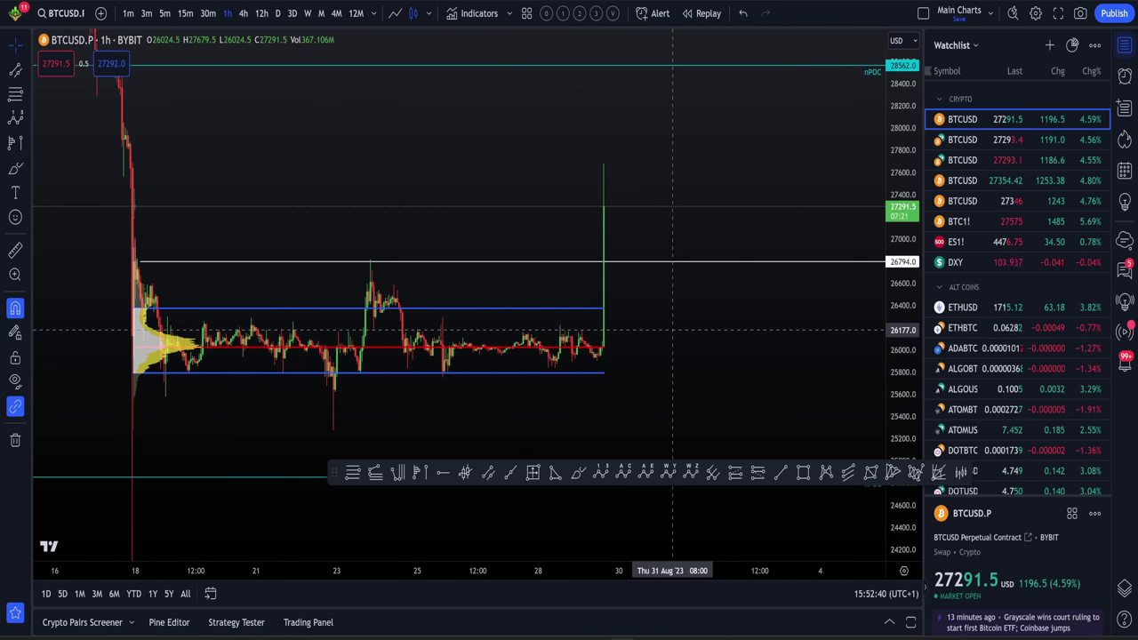
pyautogui.scroll(3, 673, 329)
pyautogui.moveTo(603, 319); pyautogui.dragTo(699, 325)
pyautogui.scroll(-1, 724, 320)
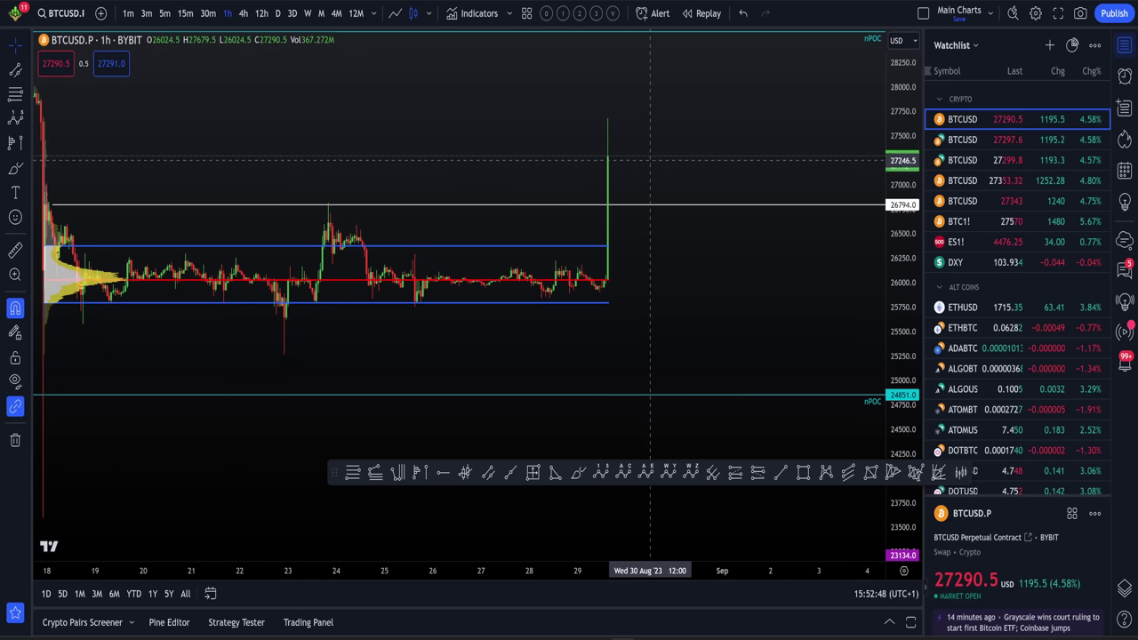
# Step: Hide all drawings and switch to the weekly timeframe to examine Bitcoin's broader price structure up to the August 2023 candles
pyautogui.moveTo(904, 203); pyautogui.dragTo(902, 287)
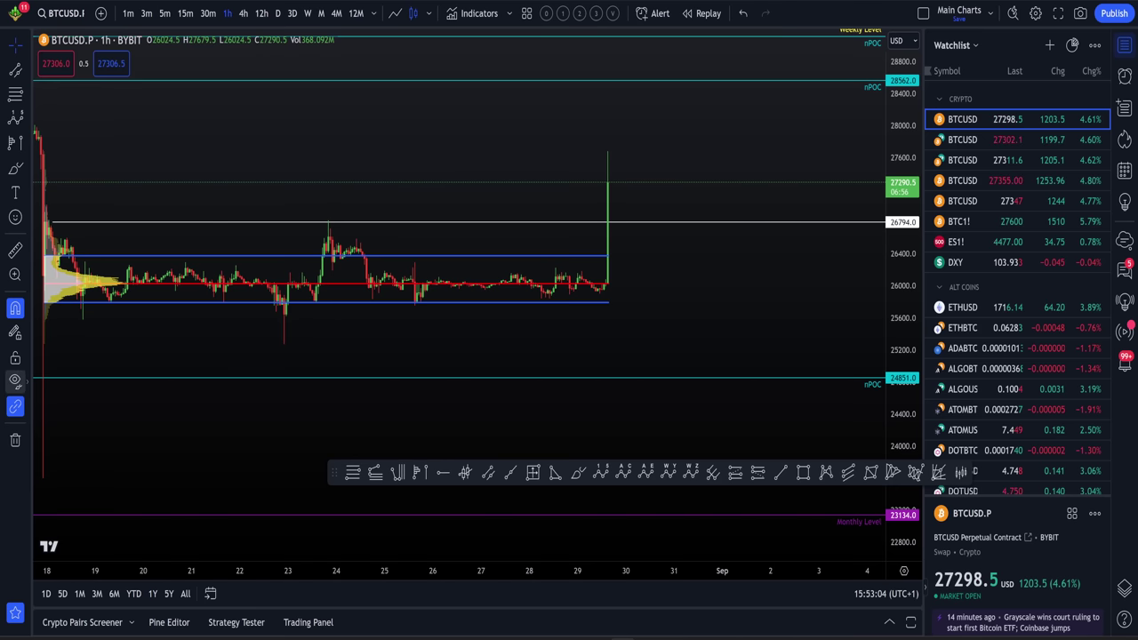
pyautogui.click(15, 380)
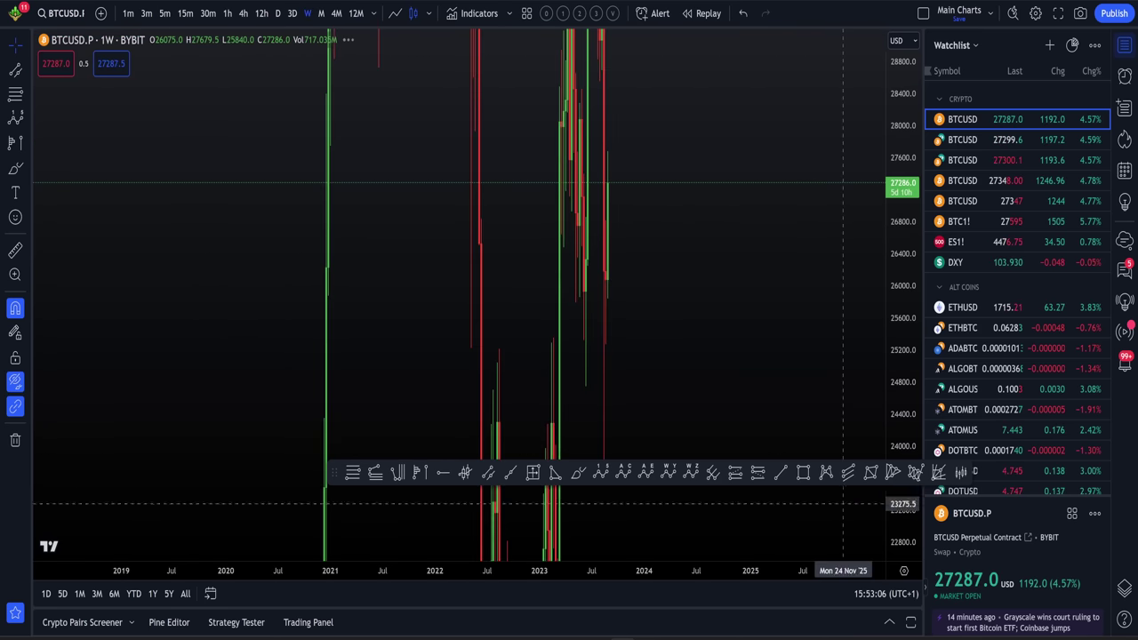
pyautogui.doubleClick(902, 352)
pyautogui.scroll(3, 668, 366)
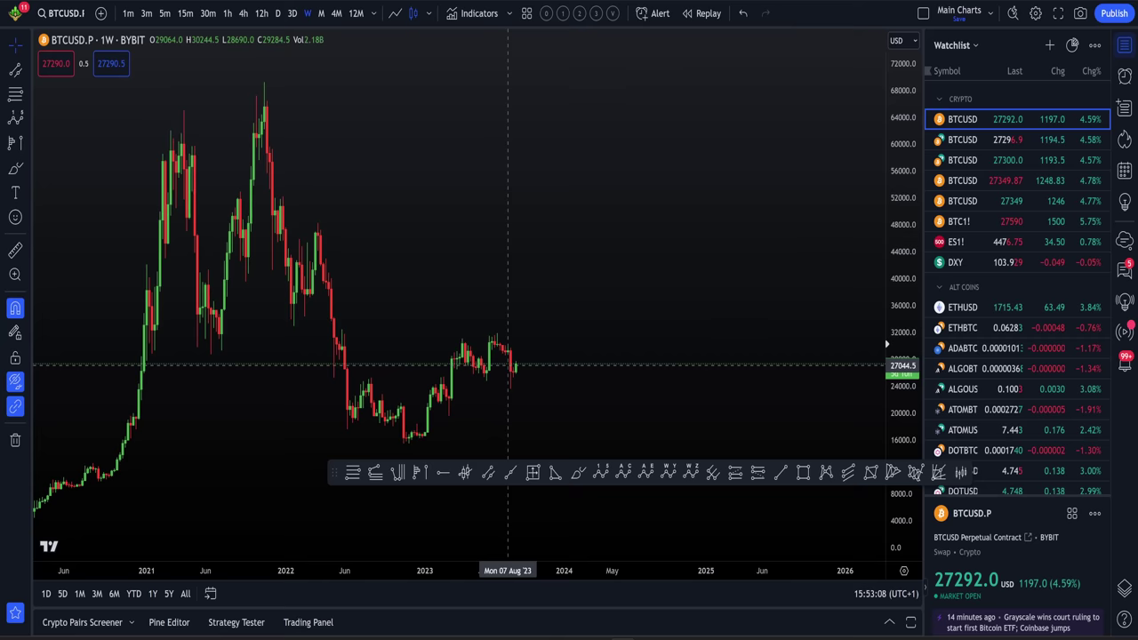
pyautogui.scroll(2, 521, 371)
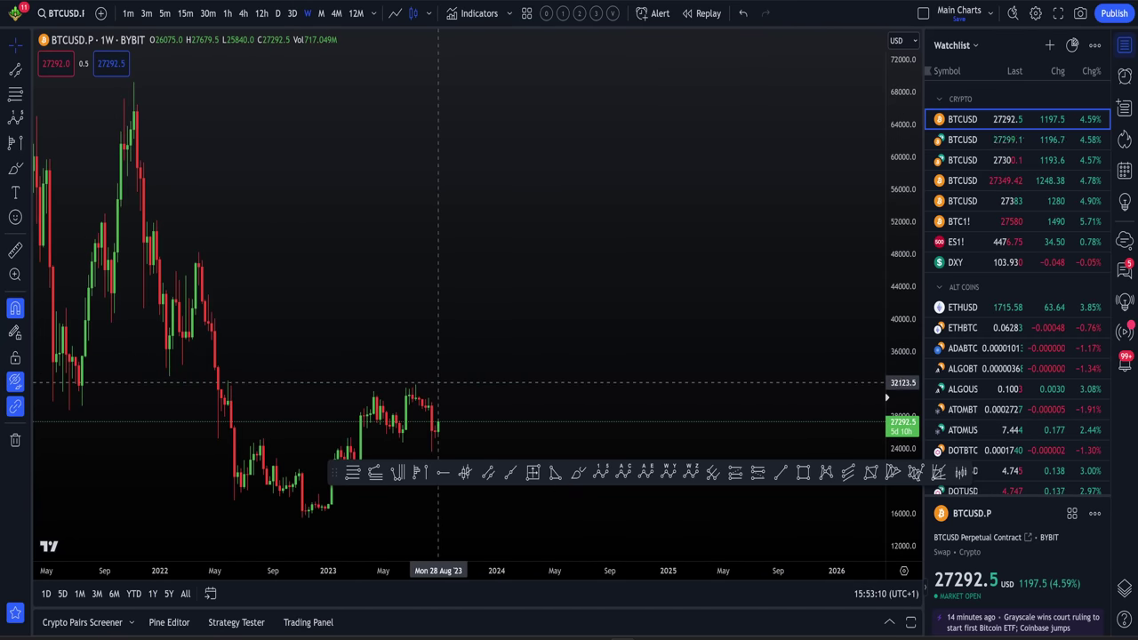
pyautogui.scroll(3, 444, 382)
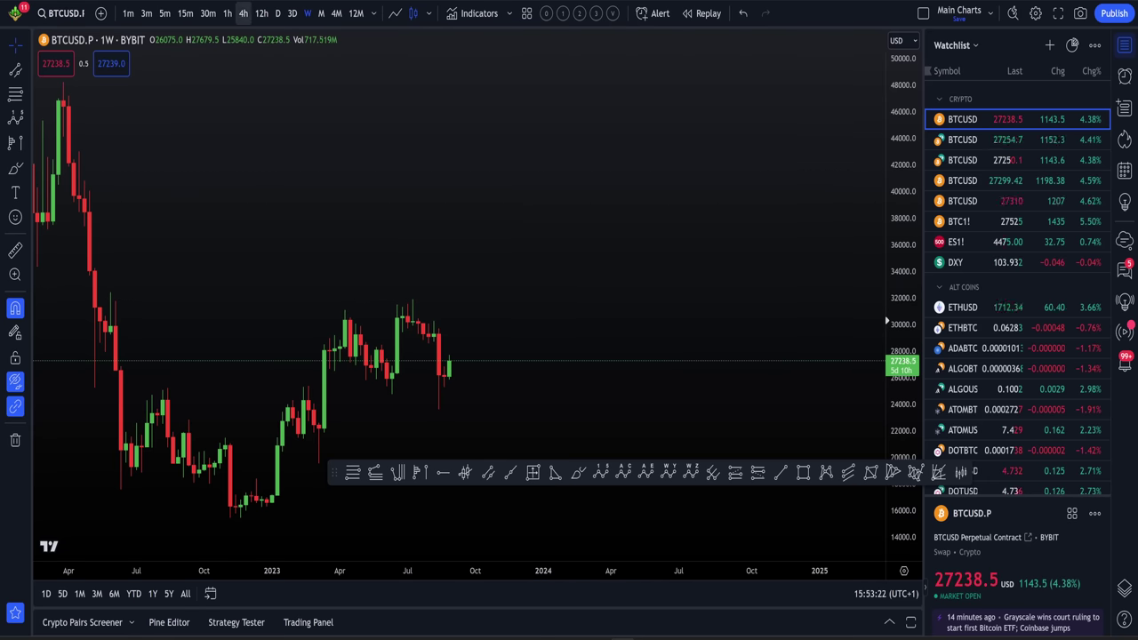
# Step: Return the chart to the 1-hour timeframe and show the hidden drawings again to review the rally against the volume profile
pyautogui.click(227, 13)
pyautogui.hscroll(-5, 681, 338)
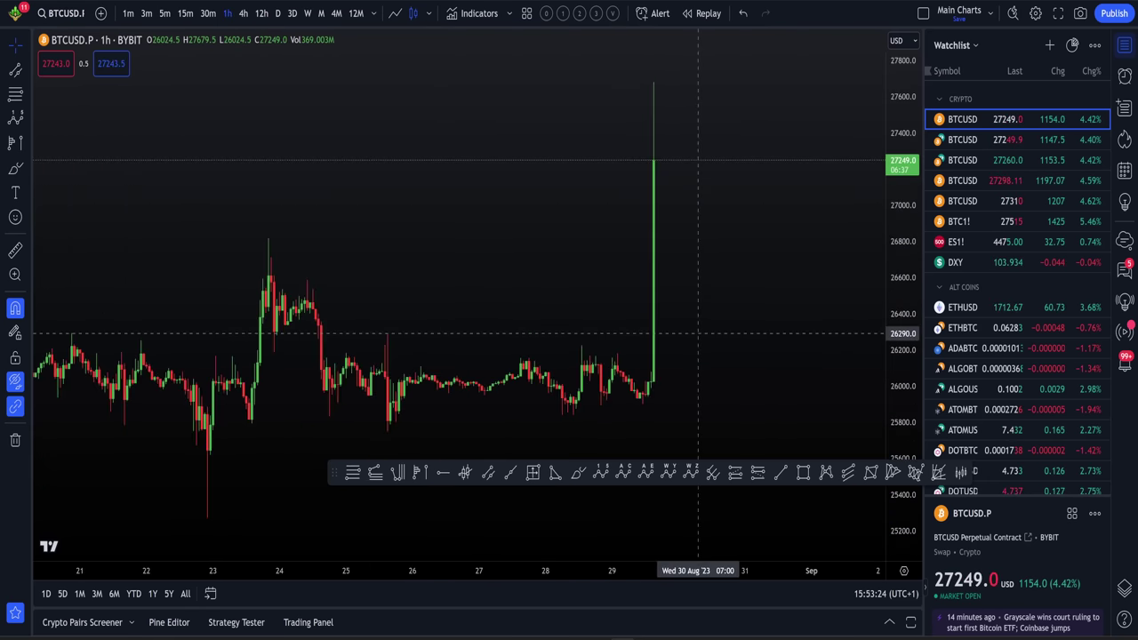
pyautogui.scroll(5, 727, 331)
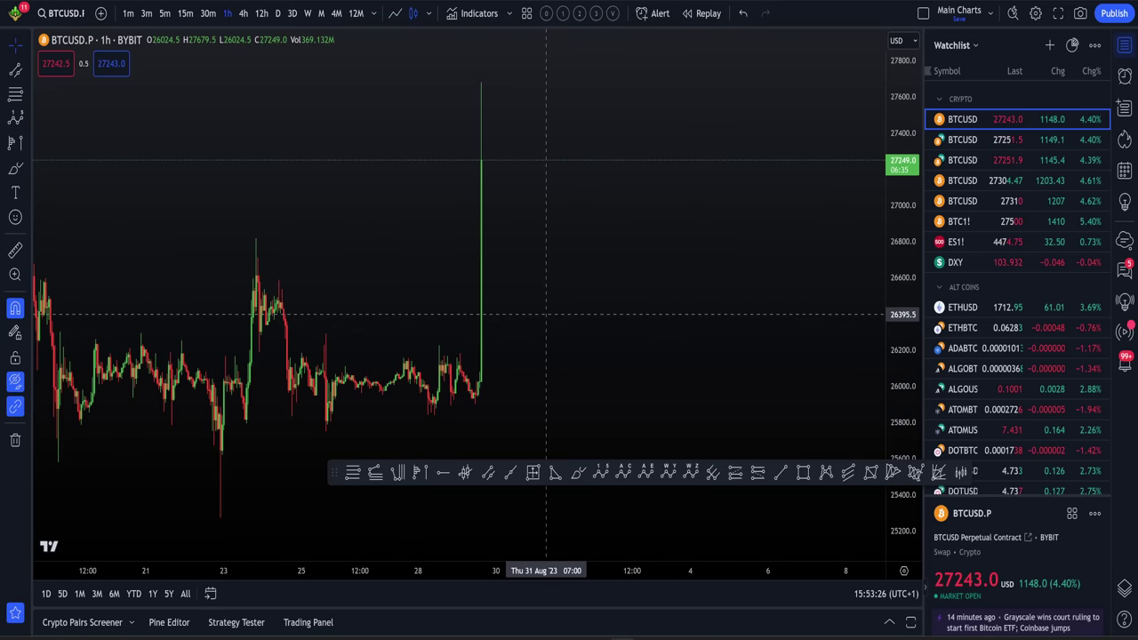
pyautogui.click(16, 382)
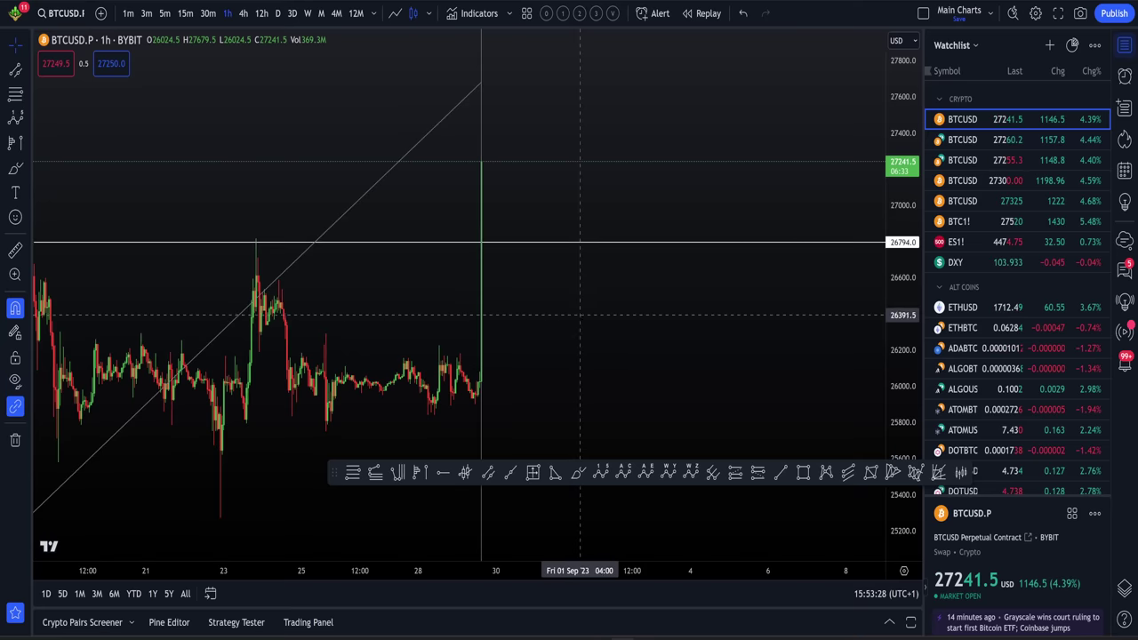
pyautogui.moveTo(586, 315); pyautogui.dragTo(692, 330)
pyautogui.scroll(1, 653, 329)
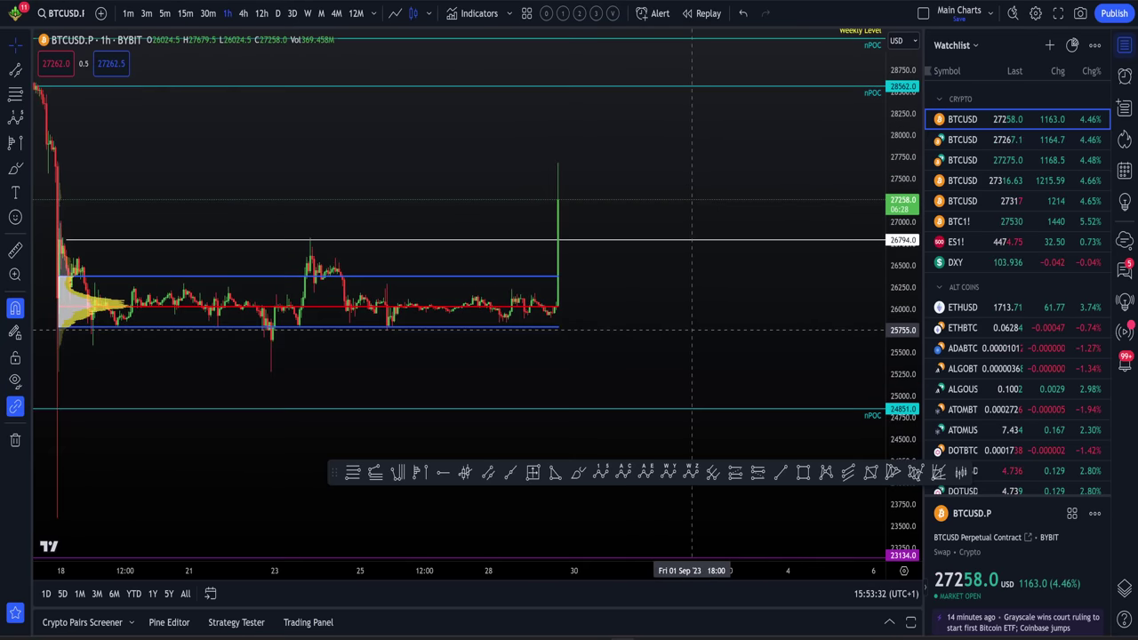